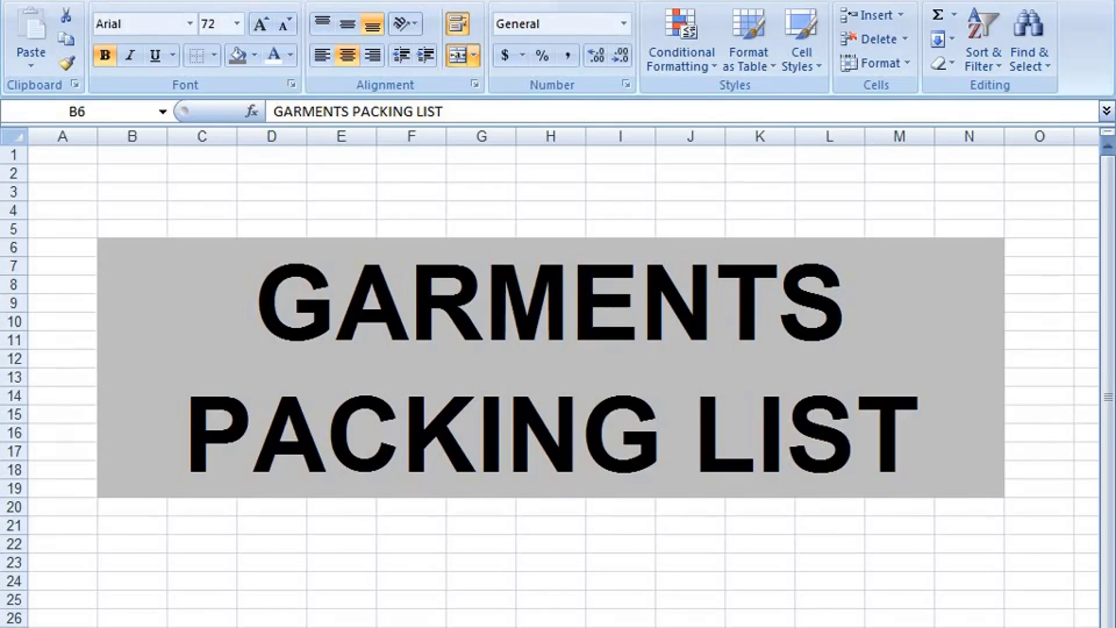
- Move from the GARMENTS PACKING LIST title page to the packing list form sheet, scrolled to row 1
left_click(427, 389)
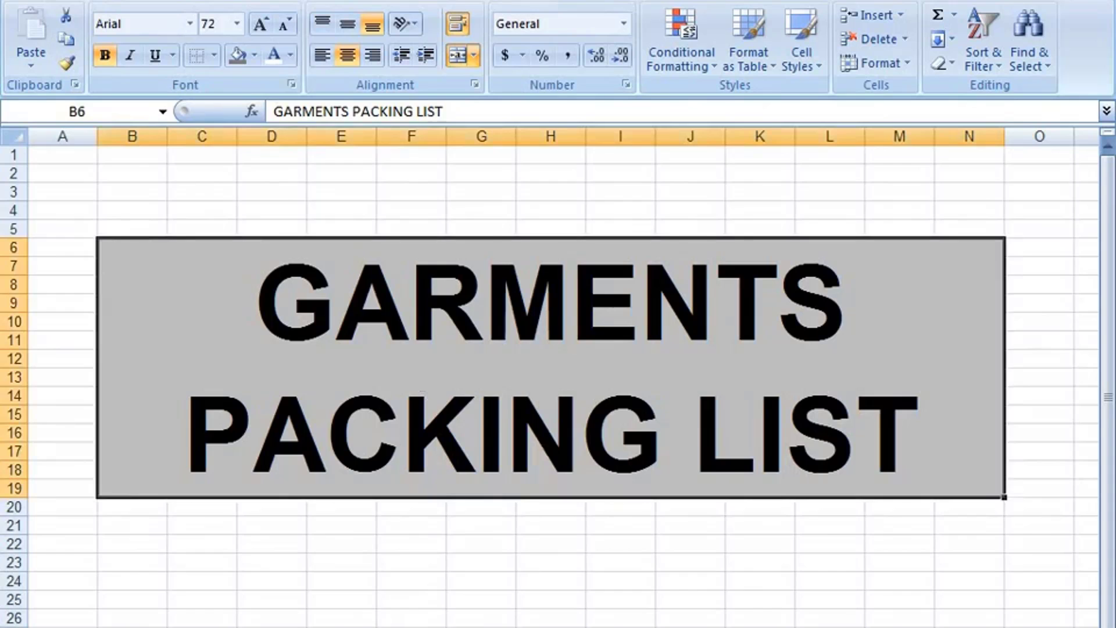
left_click(349, 627)
scroll(458, 568, "up", 4)
scroll(459, 568, "up", 3)
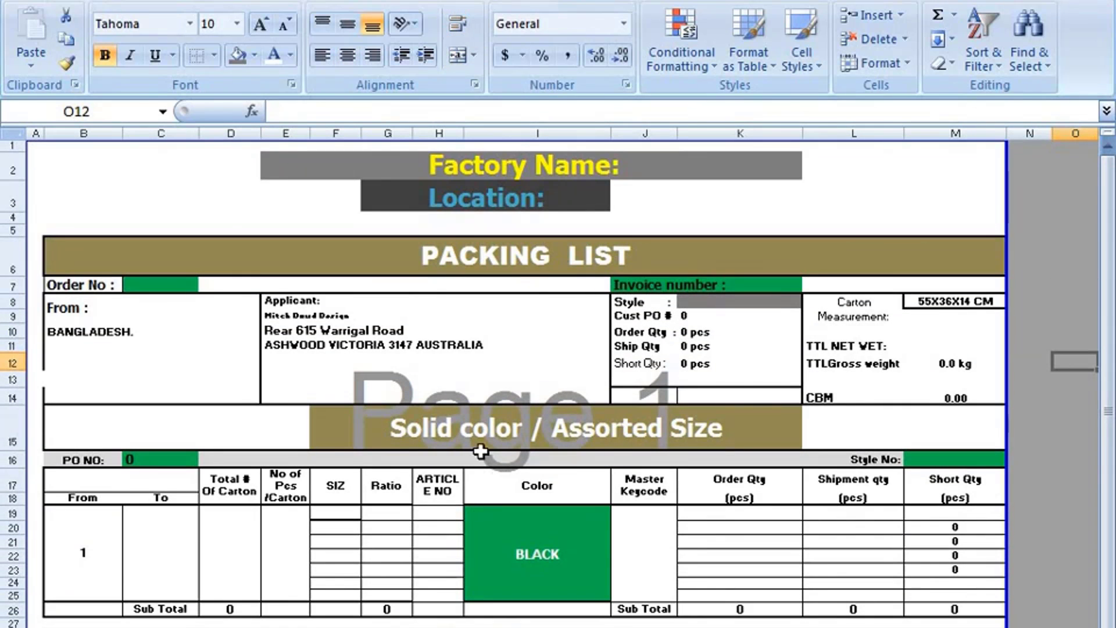
- Fill merged cell F15 (Solid color / Assorted Size) red and make its font white
left_click(479, 444)
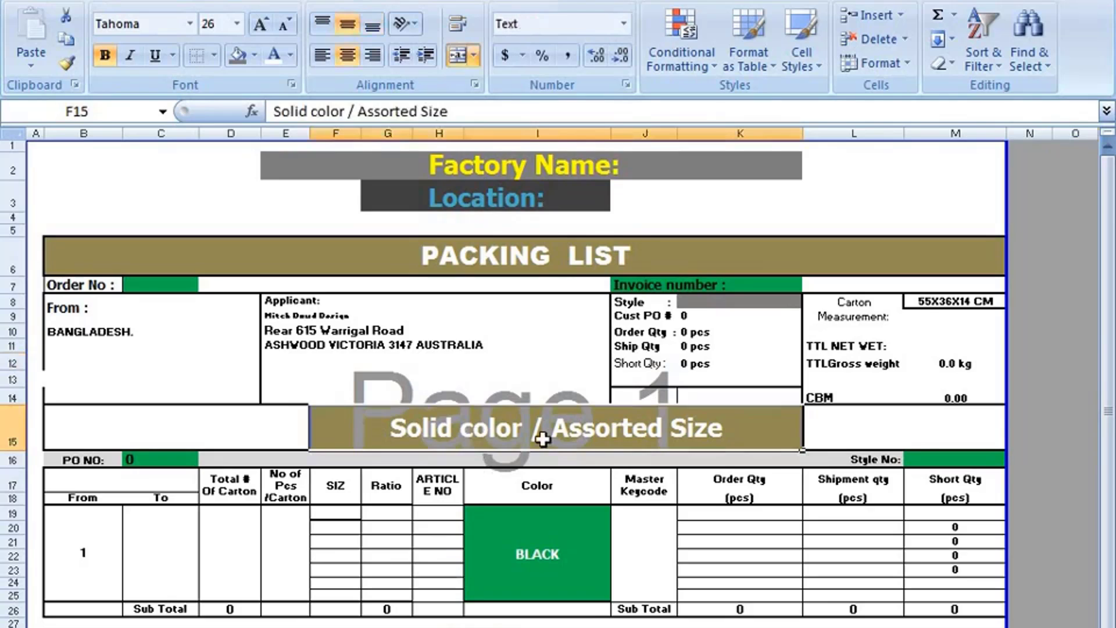
left_click(255, 55)
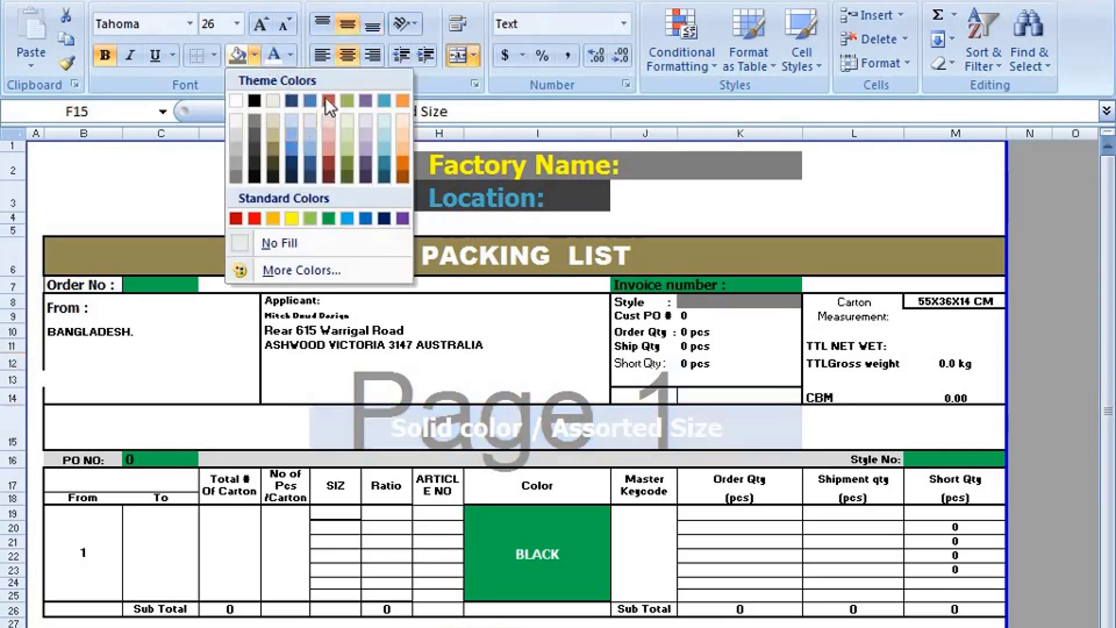
left_click(327, 98)
left_click(291, 57)
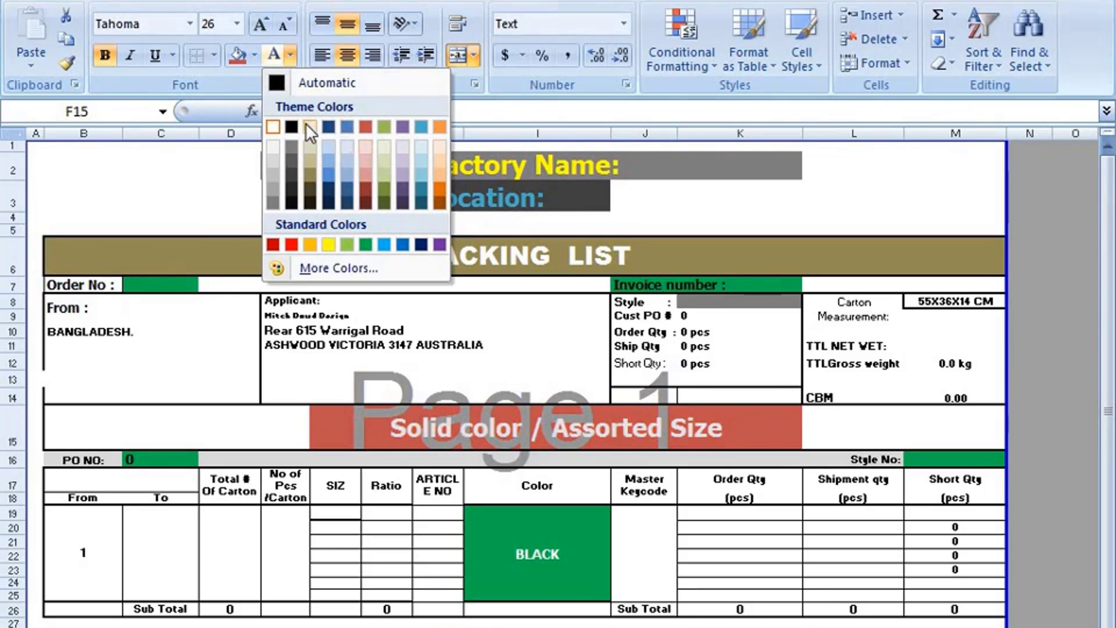
left_click(273, 127)
left_click(220, 163)
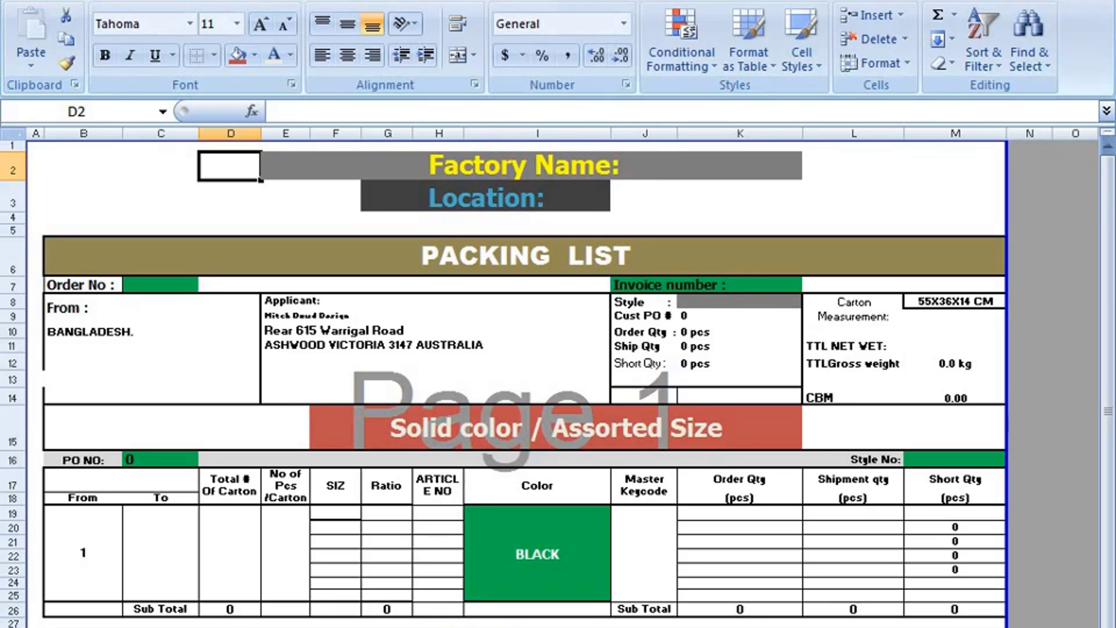
- Inspect the summary block cells: Ship Qty, its formula, Short Qty, Order Qty and Cust PO #
scroll(572, 621, "down", 2)
scroll(575, 610, "up", 2)
scroll(573, 587, "down", 1)
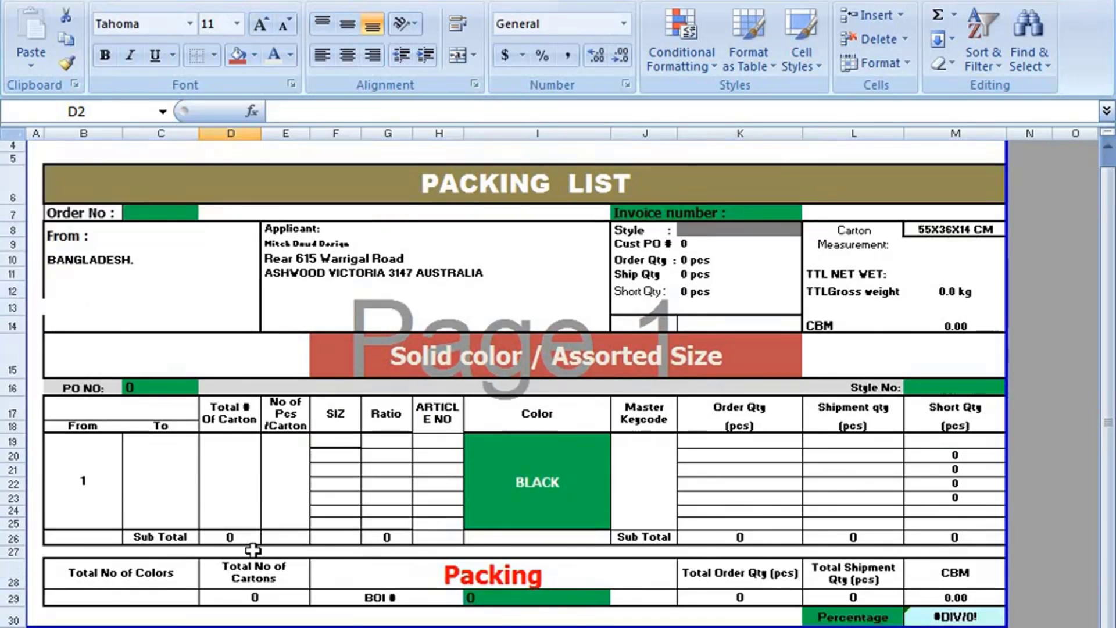
scroll(358, 561, "up", 1)
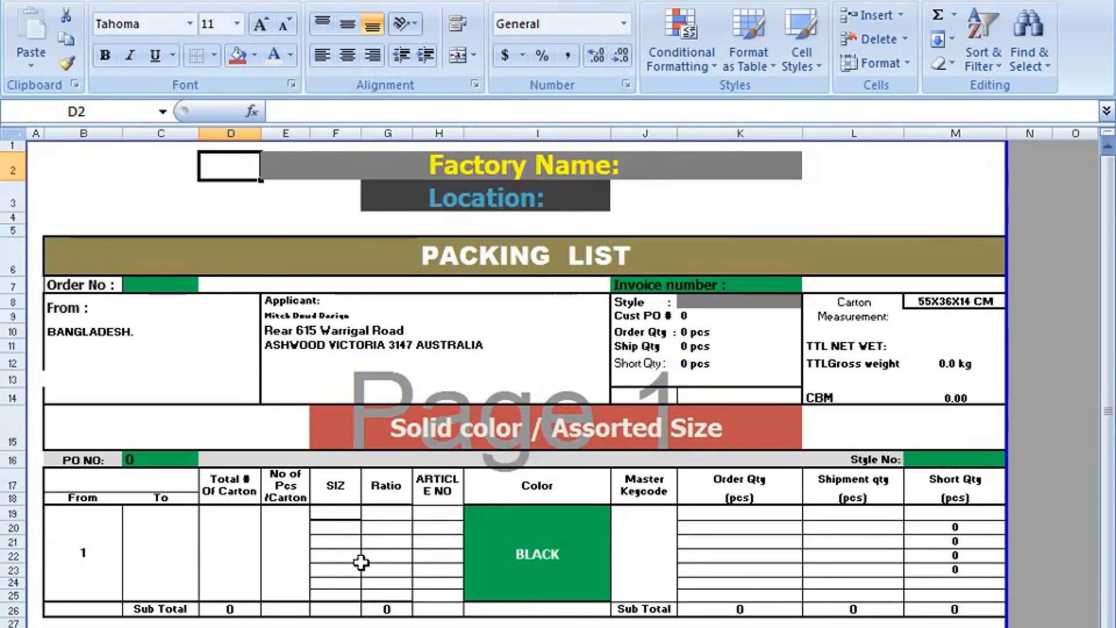
left_click(659, 381)
left_click(663, 347)
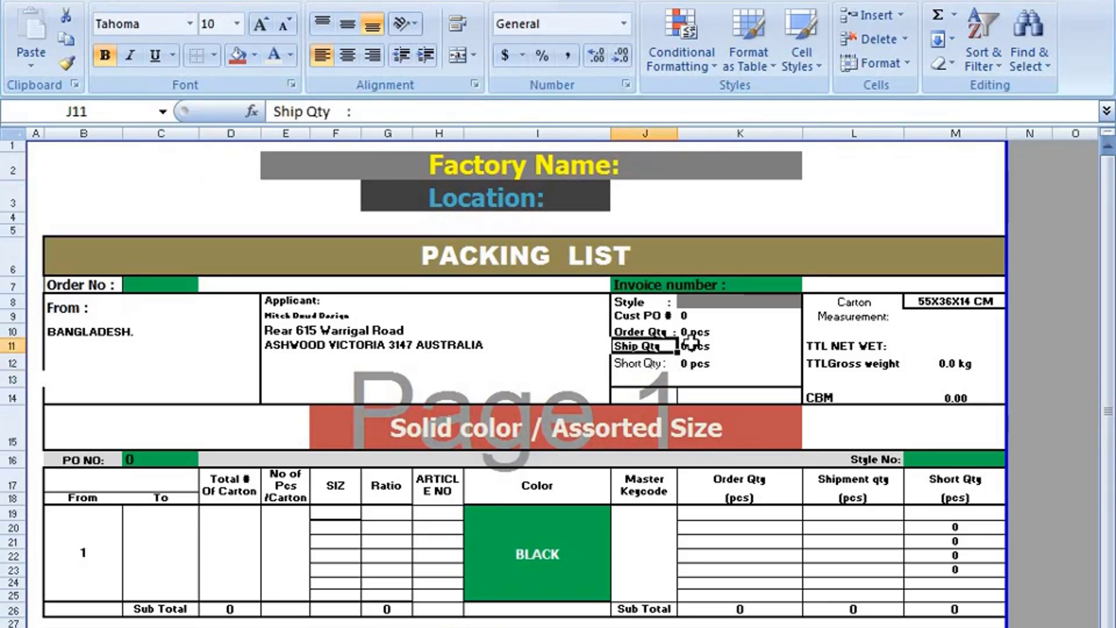
left_click(703, 347)
left_click(644, 378)
left_click(636, 347)
left_click(637, 331)
left_click(639, 316)
- Inspect the packing table cells: BLACK colour, the Solid color banner and Master Keycode header
scroll(663, 369, "down", 1)
scroll(662, 369, "up", 1)
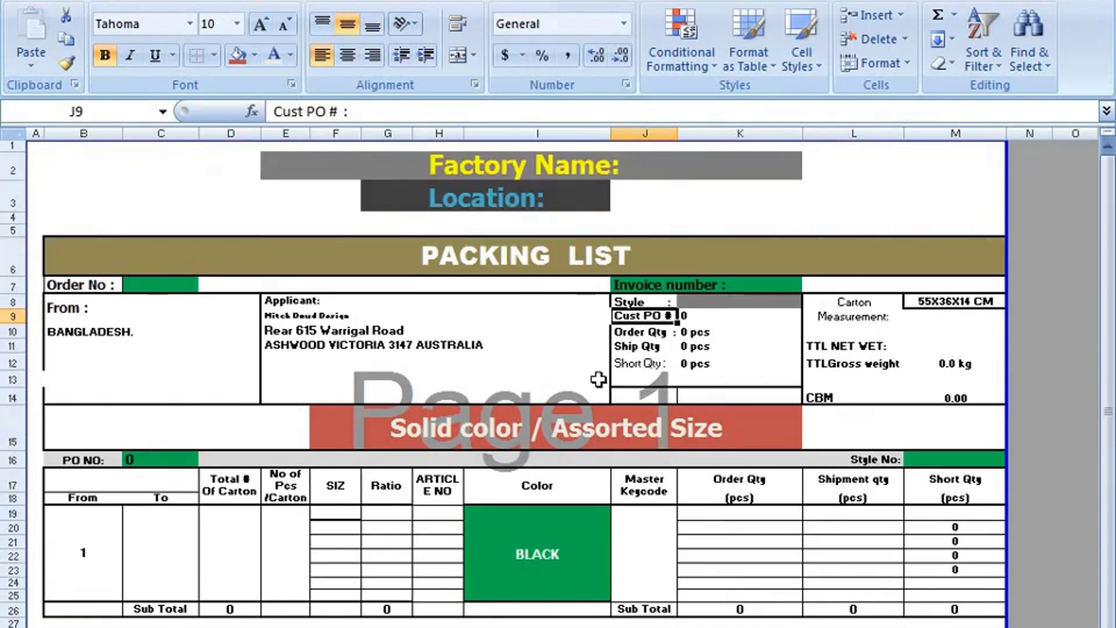
scroll(591, 382, "down", 1)
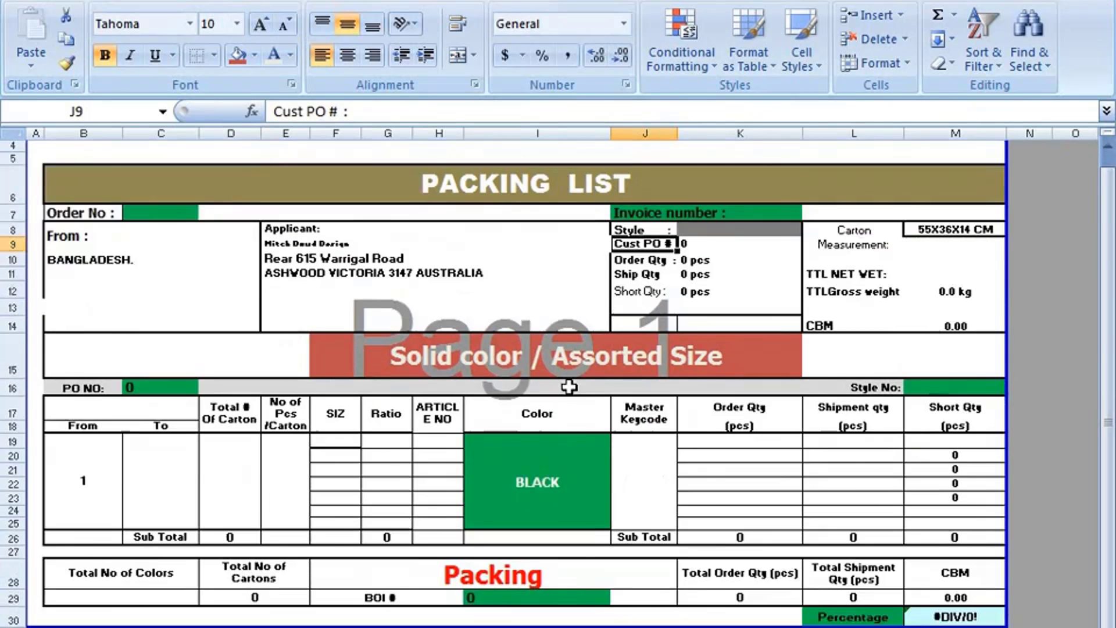
left_click(588, 486)
left_click(637, 367)
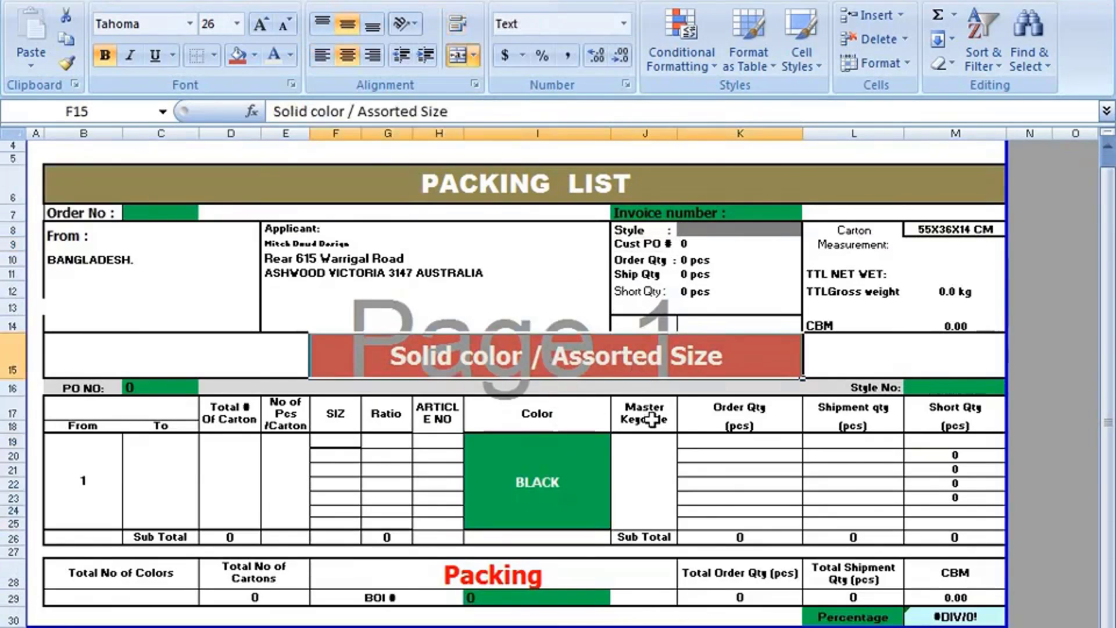
left_click(651, 448)
left_click(555, 456)
- Fill the Color header cell I17 with yellow
left_click(543, 421)
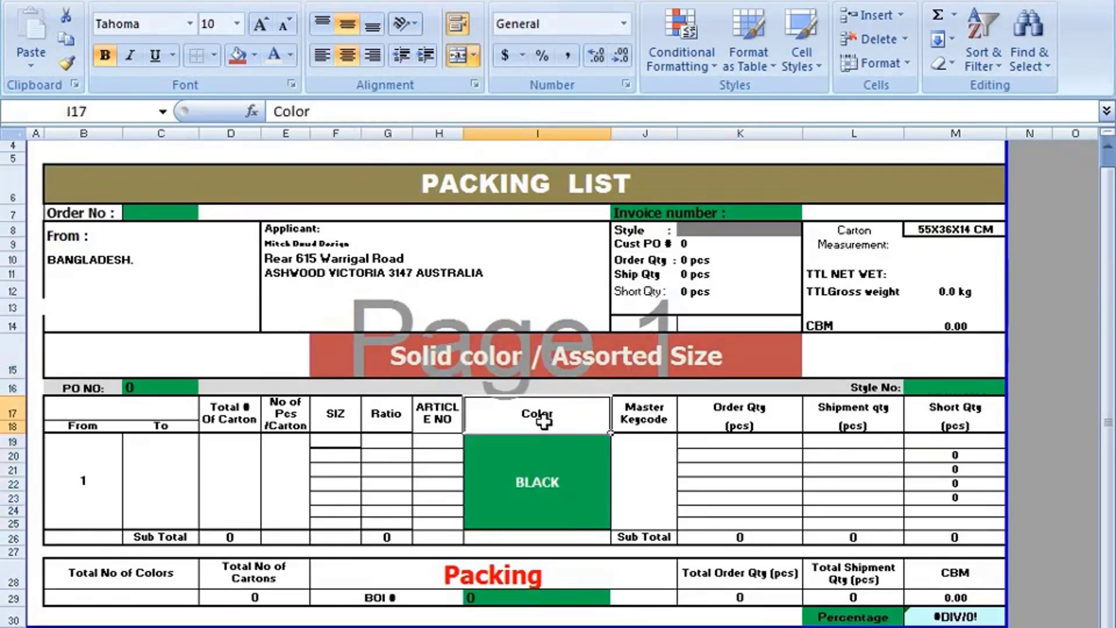
left_click(253, 56)
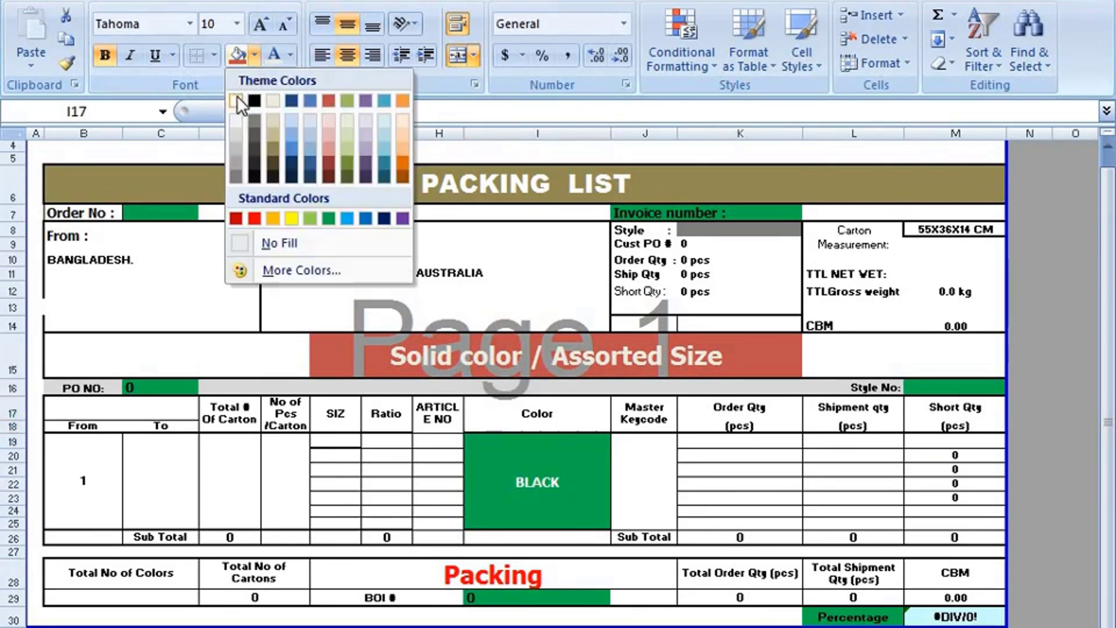
left_click(291, 218)
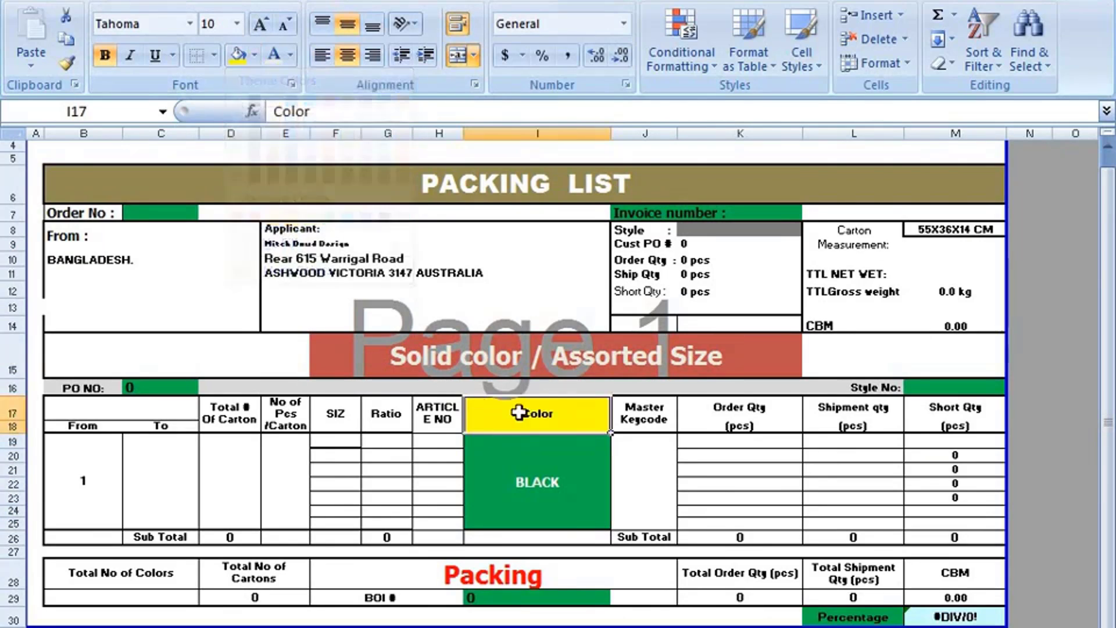
scroll(136, 290, "up", 1)
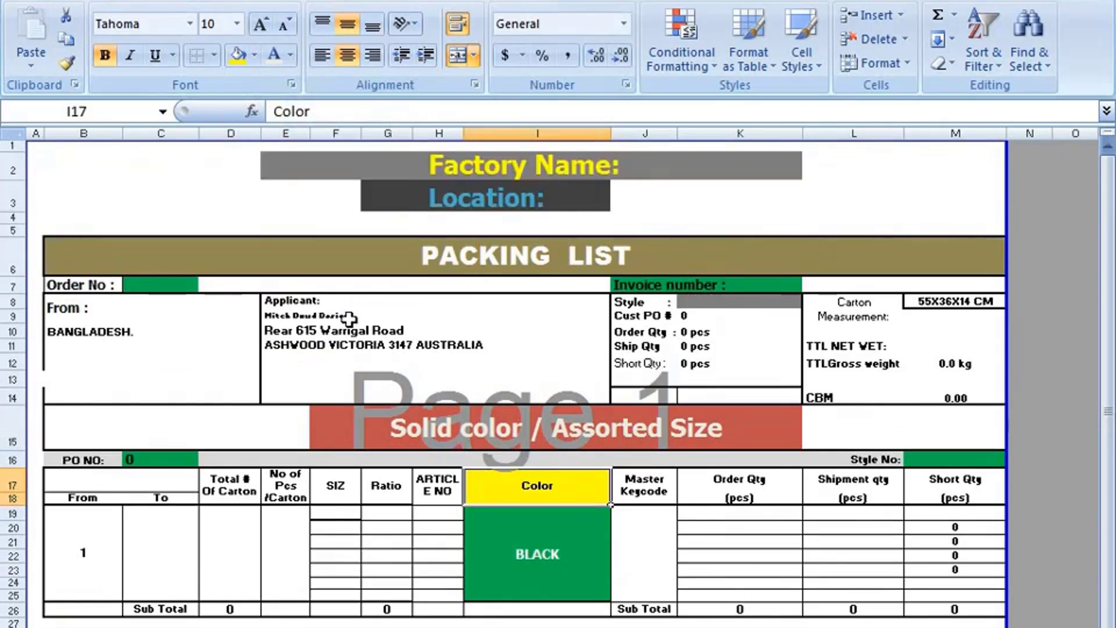
left_click(129, 292)
left_click(100, 283)
left_click(138, 284)
left_click(95, 284)
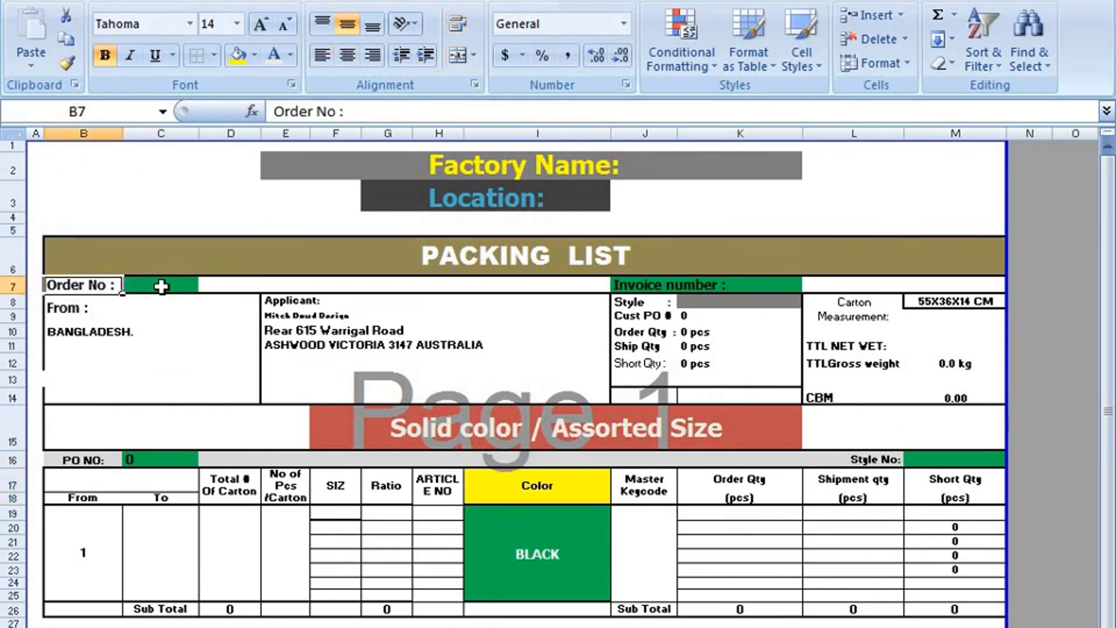
left_click(161, 286)
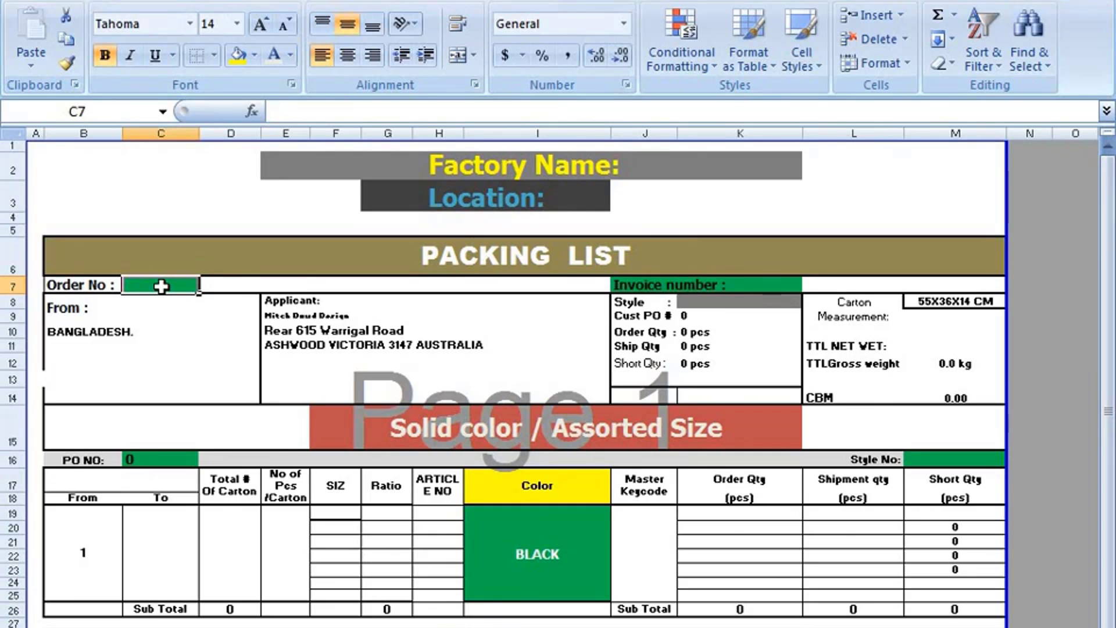
left_click(142, 317)
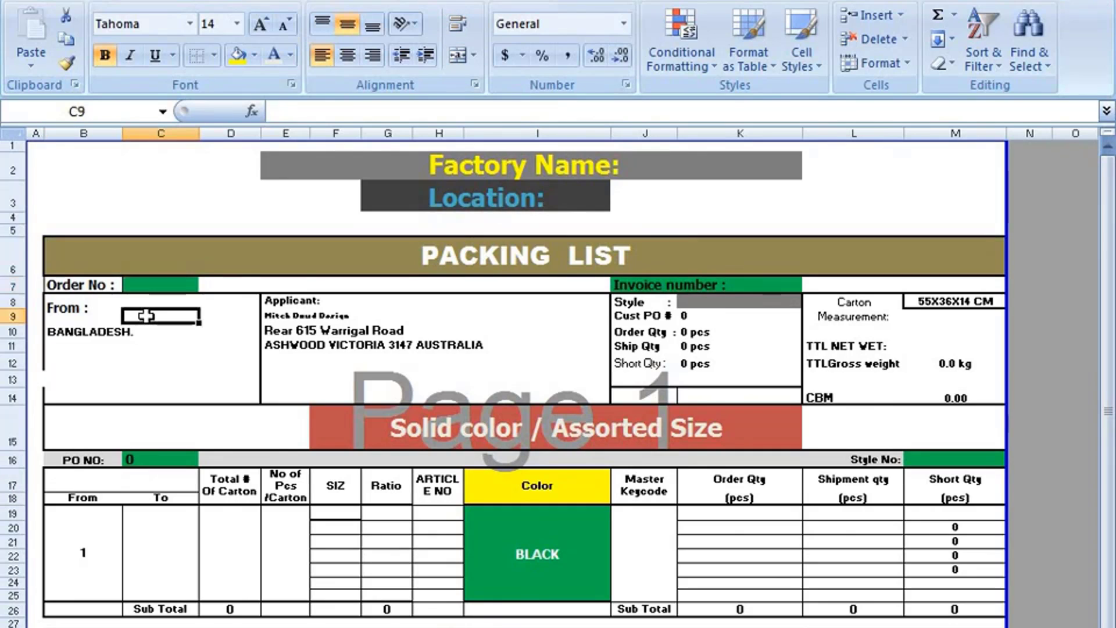
left_click(145, 292)
left_click(183, 352)
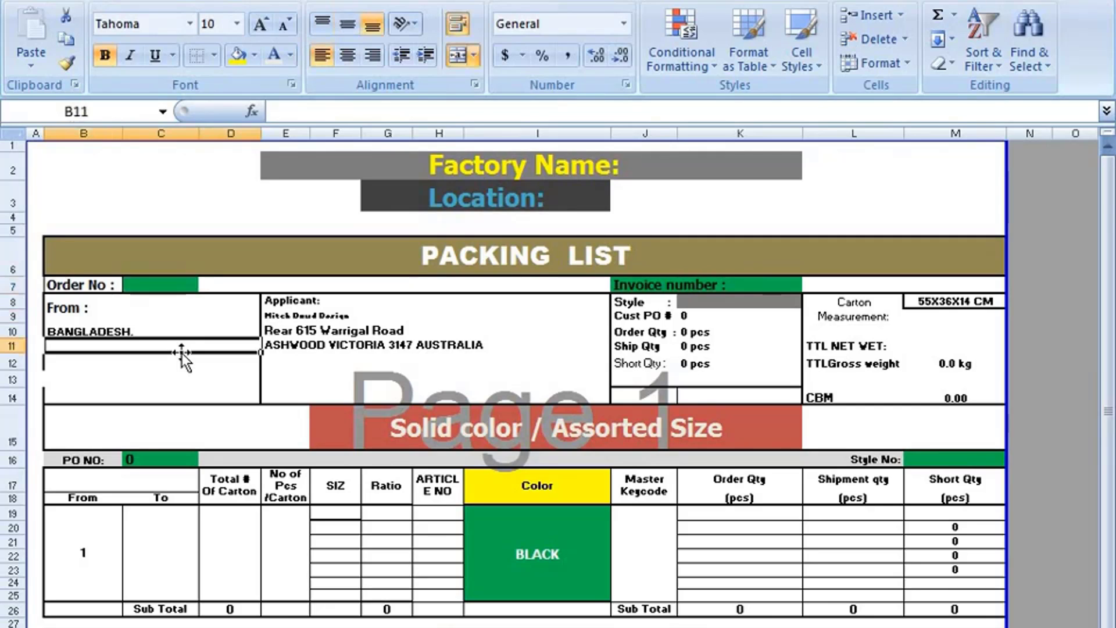
left_click(154, 284)
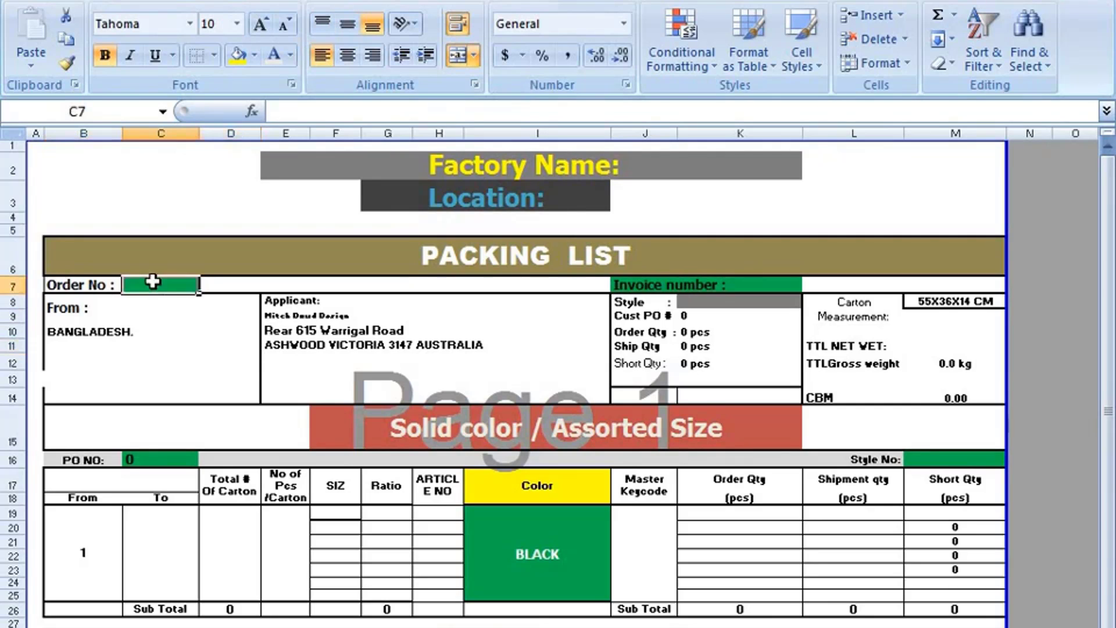
left_click(150, 459)
scroll(152, 460, "down", 1)
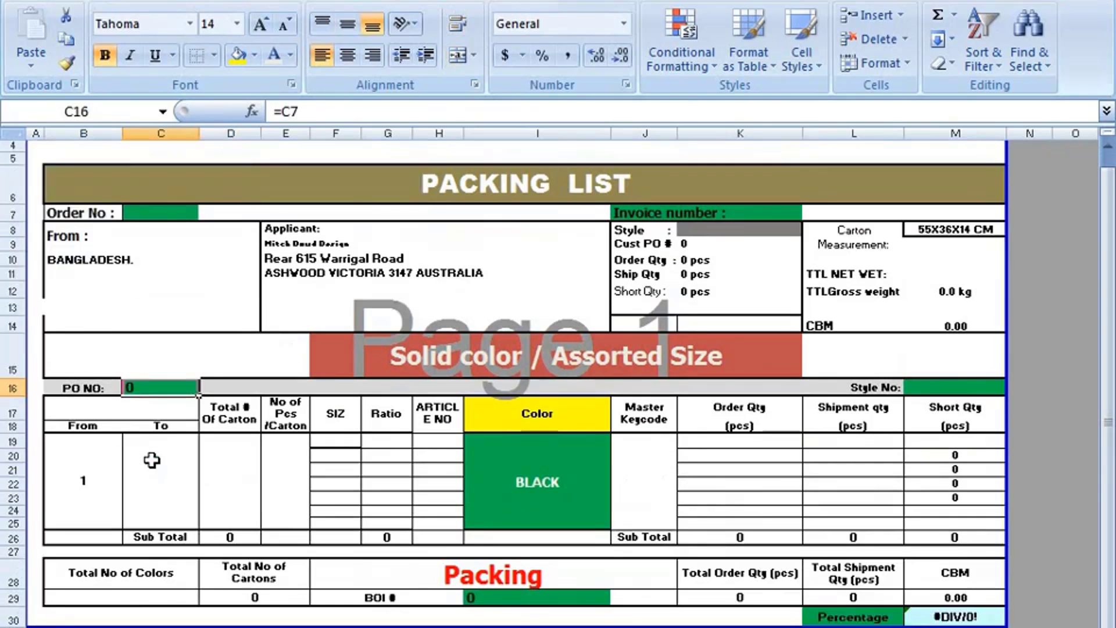
left_click(511, 597)
scroll(835, 615, "up", 1)
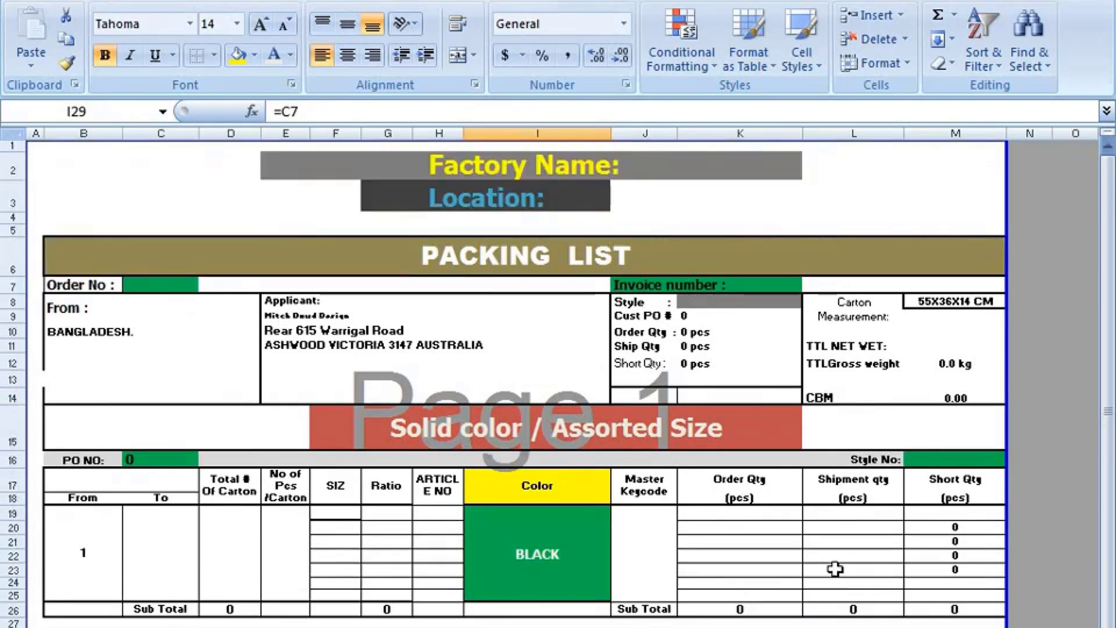
left_click(943, 459)
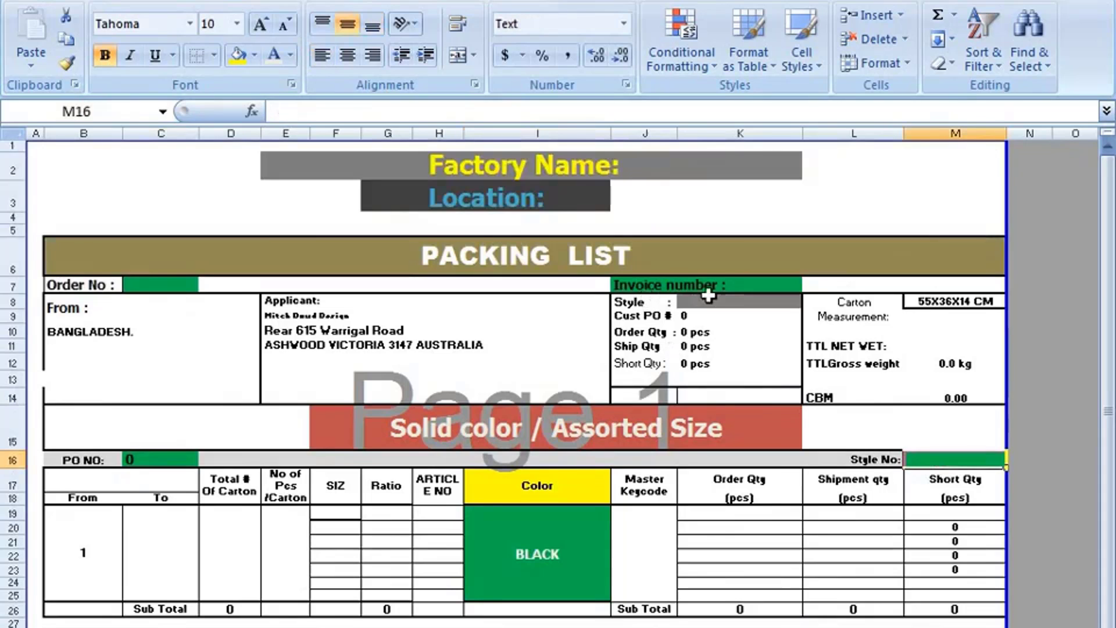
left_click(769, 283)
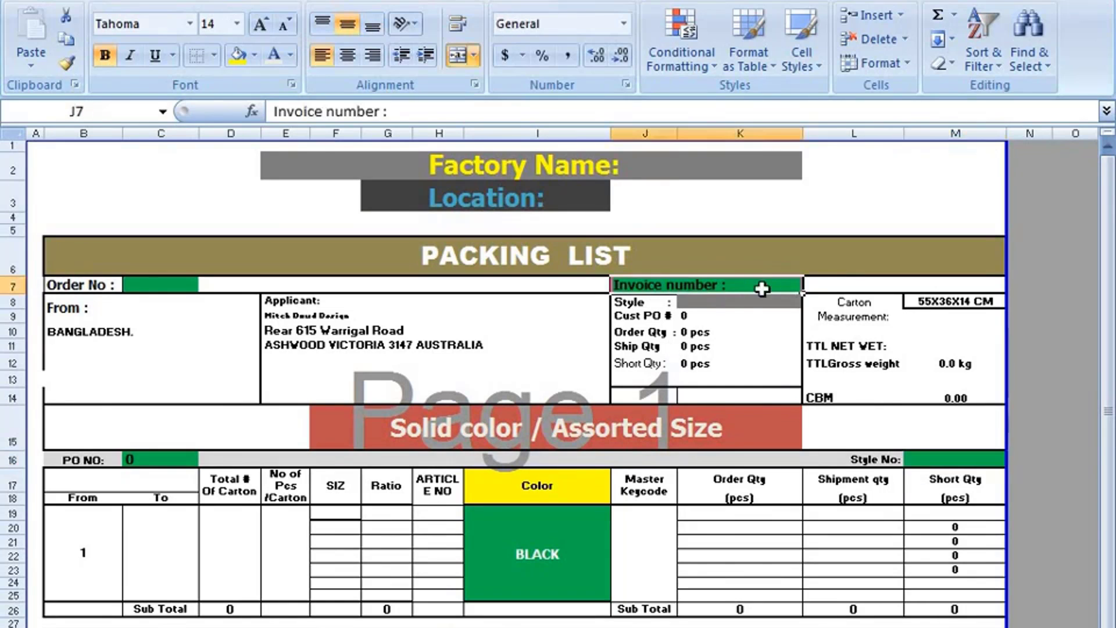
left_click(742, 307)
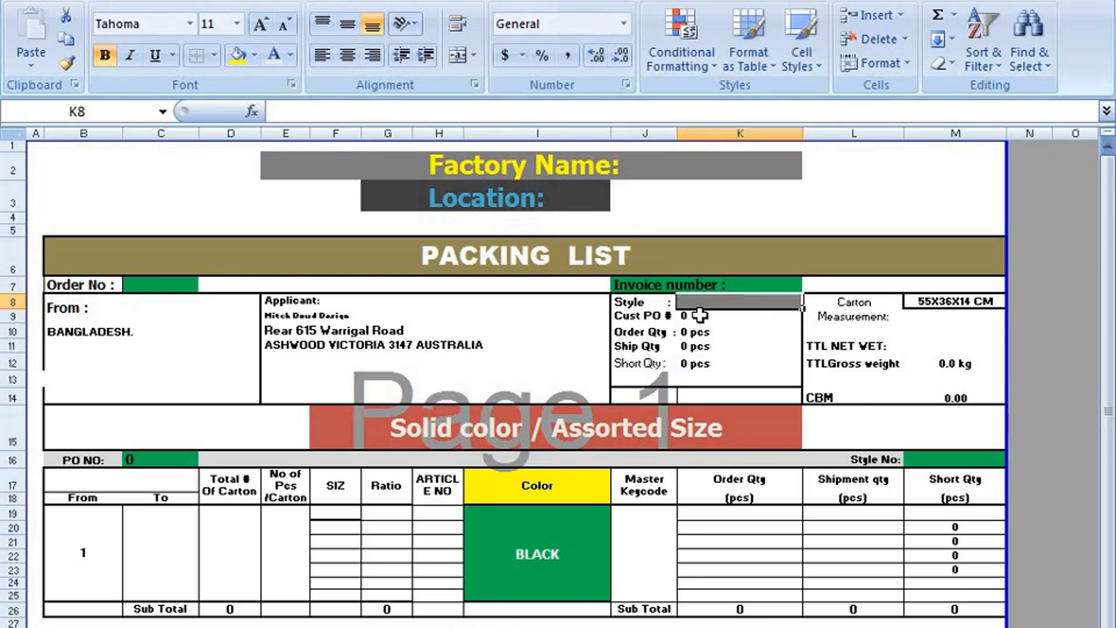
- Enter 232141 as the Order No in C7
left_click(144, 286)
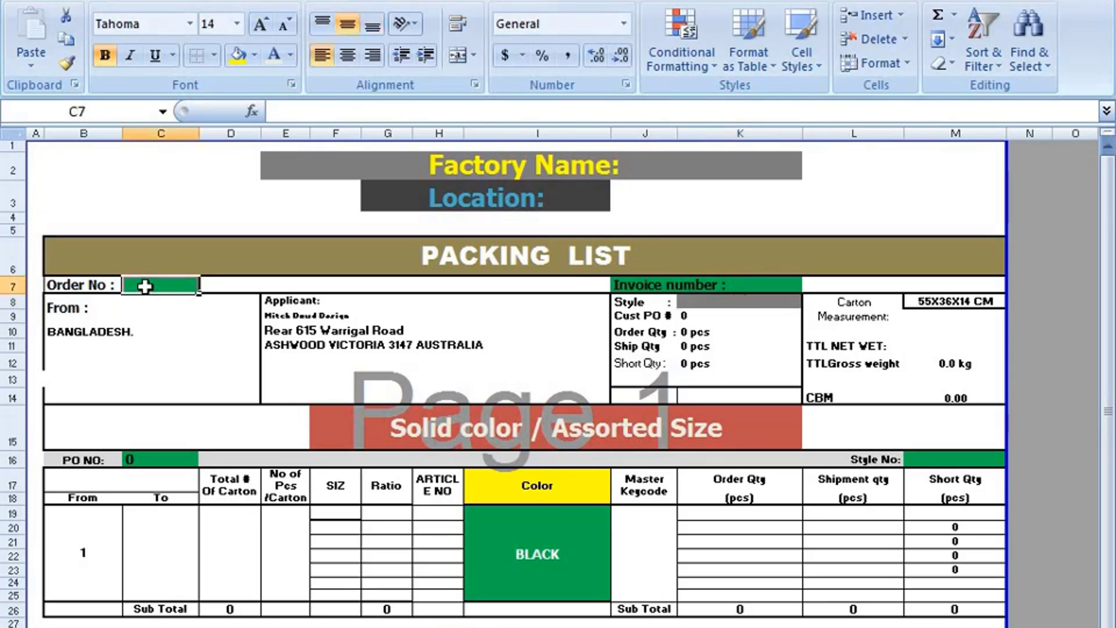
type("232141")
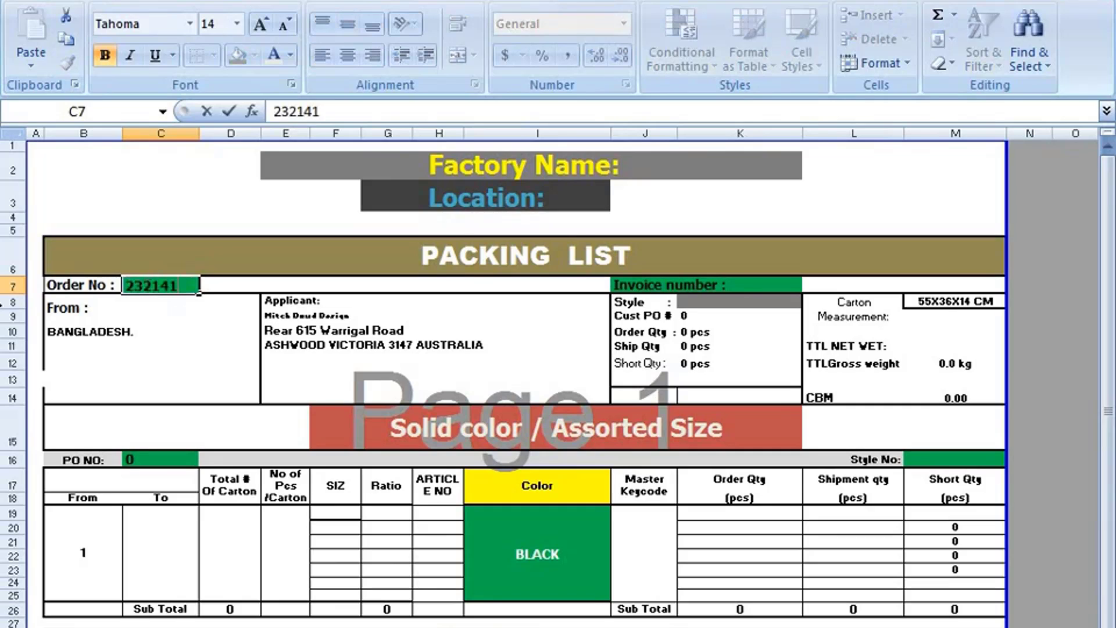
left_click(149, 459)
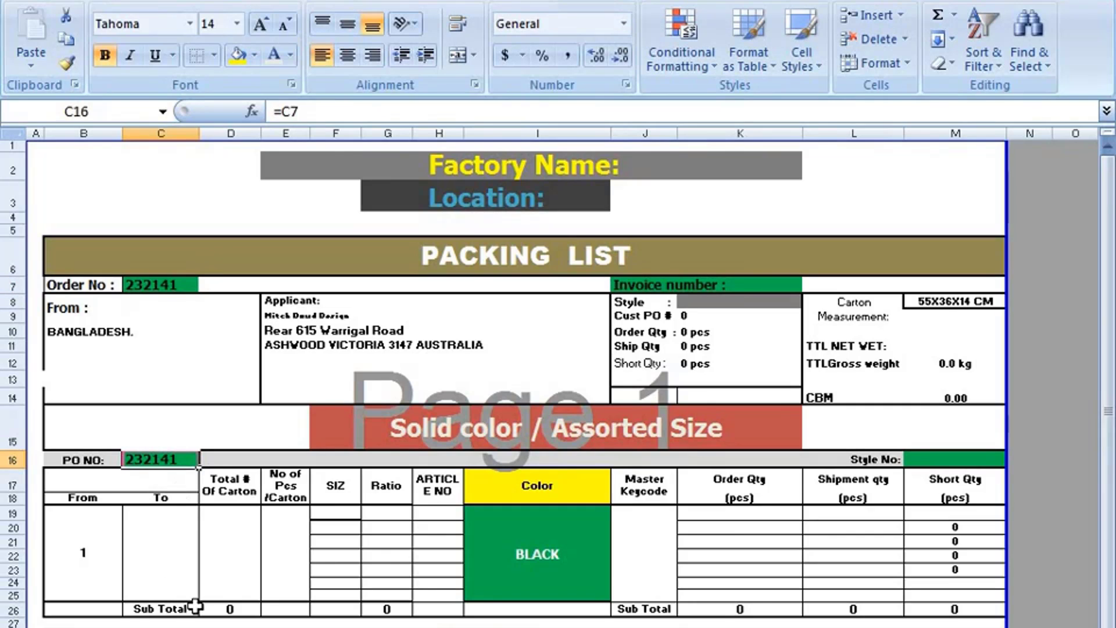
left_click(537, 627)
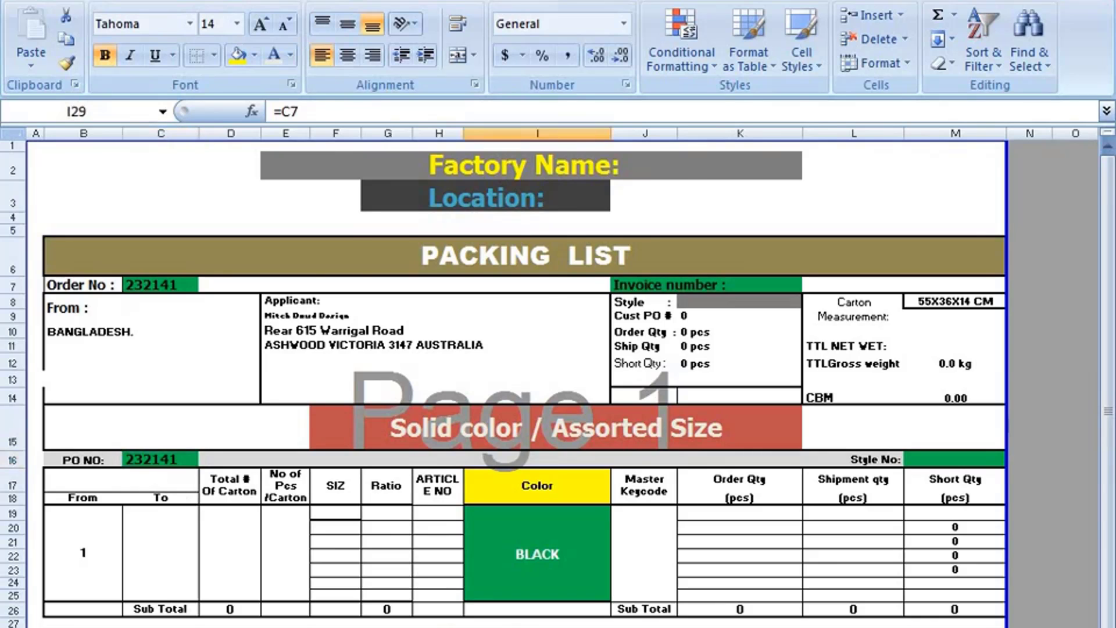
- Verify that PO NO in C16 and BOI # in I29 both use =C7 and show 232141
scroll(531, 493, "down", 3)
scroll(531, 493, "up", 3)
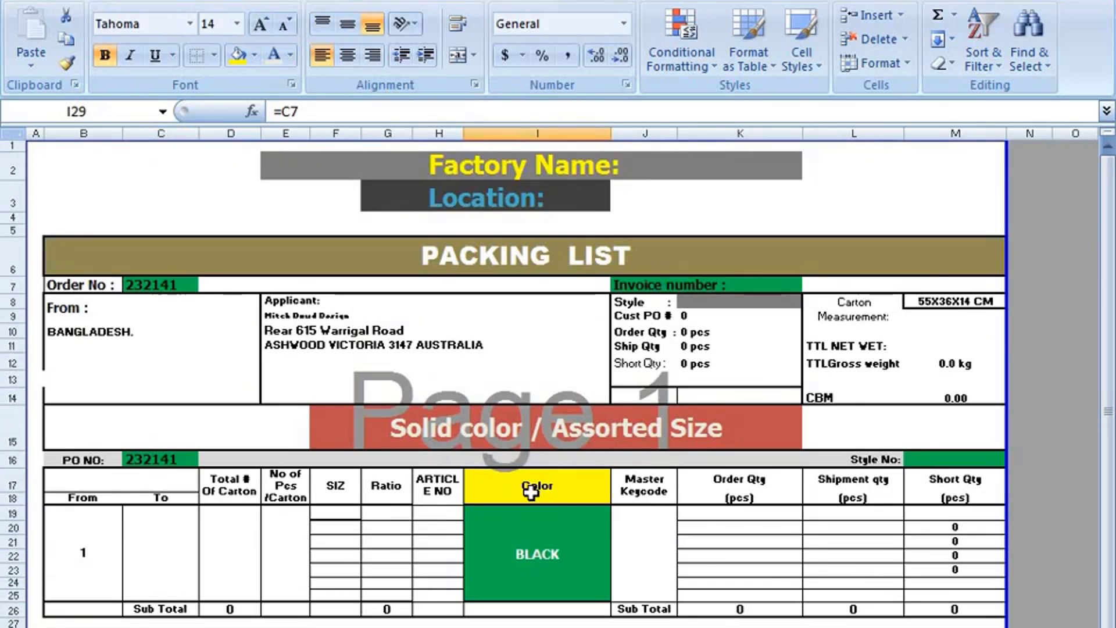
left_click(170, 287)
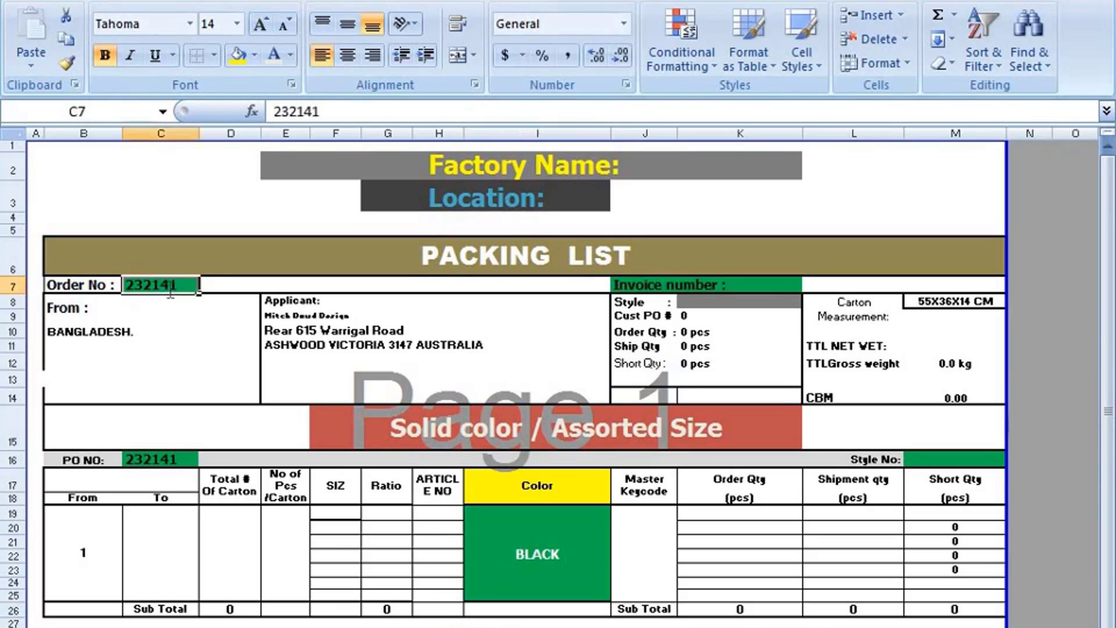
double_click(154, 459)
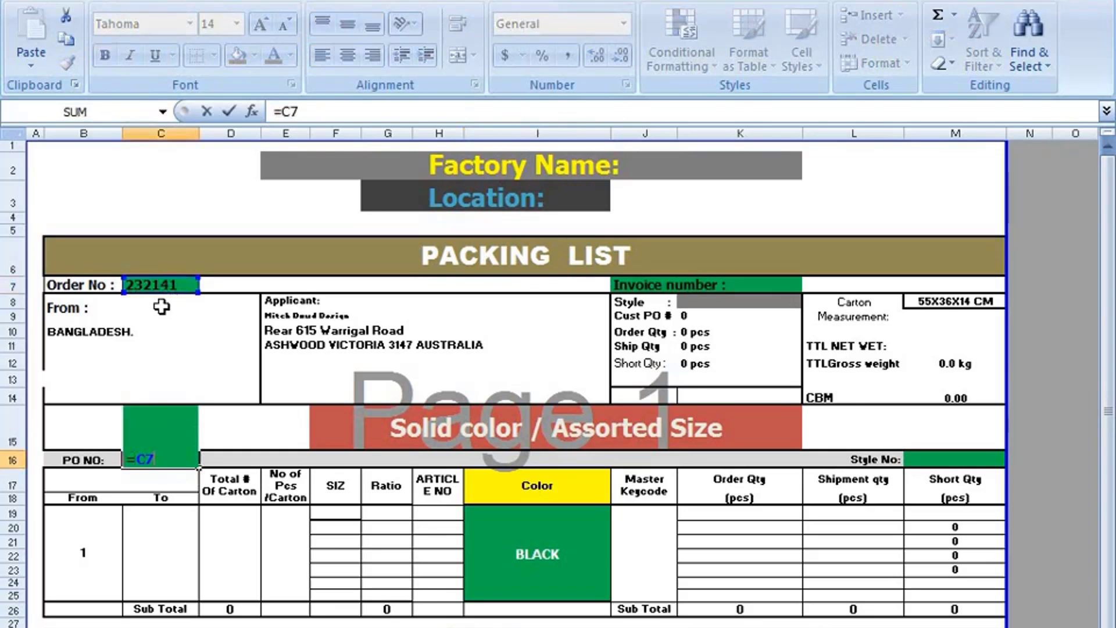
scroll(230, 514, "down", 2)
left_click(511, 533)
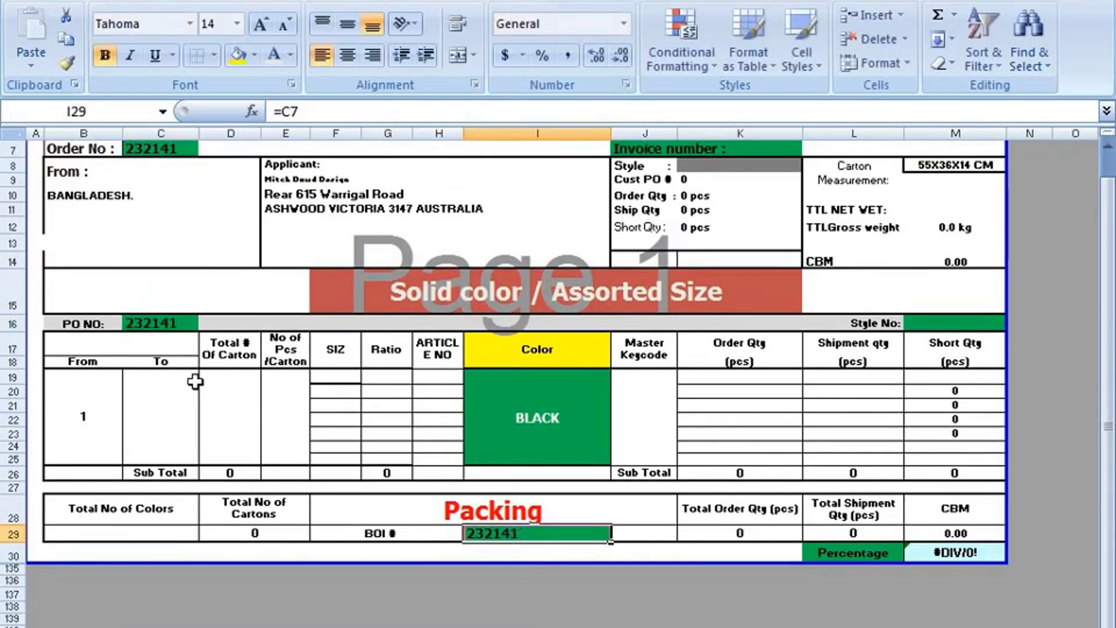
double_click(509, 532)
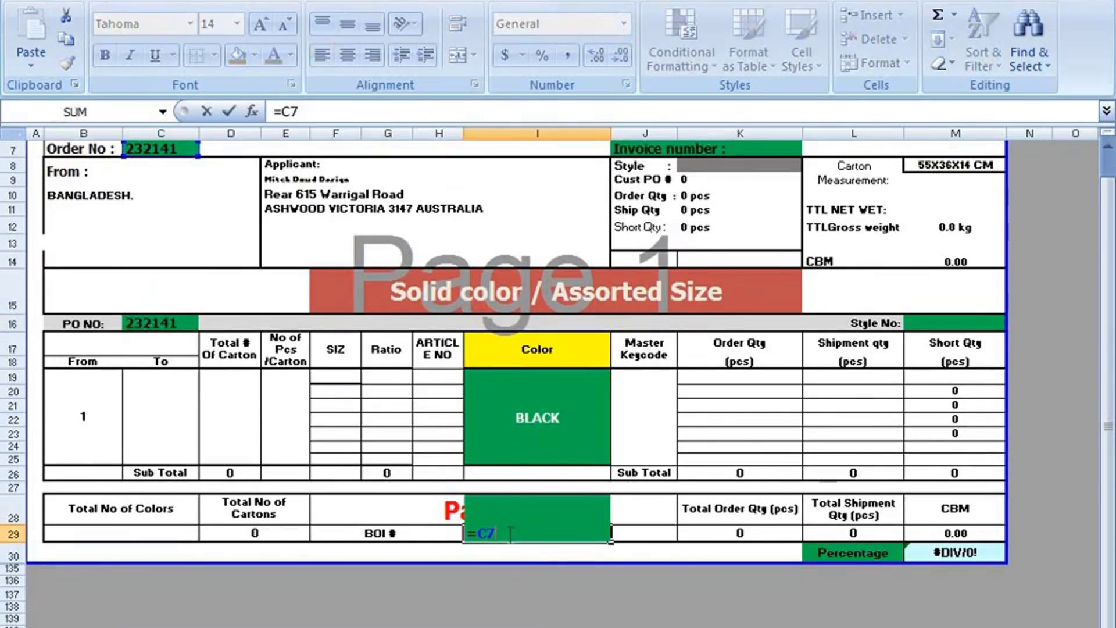
left_click(444, 594)
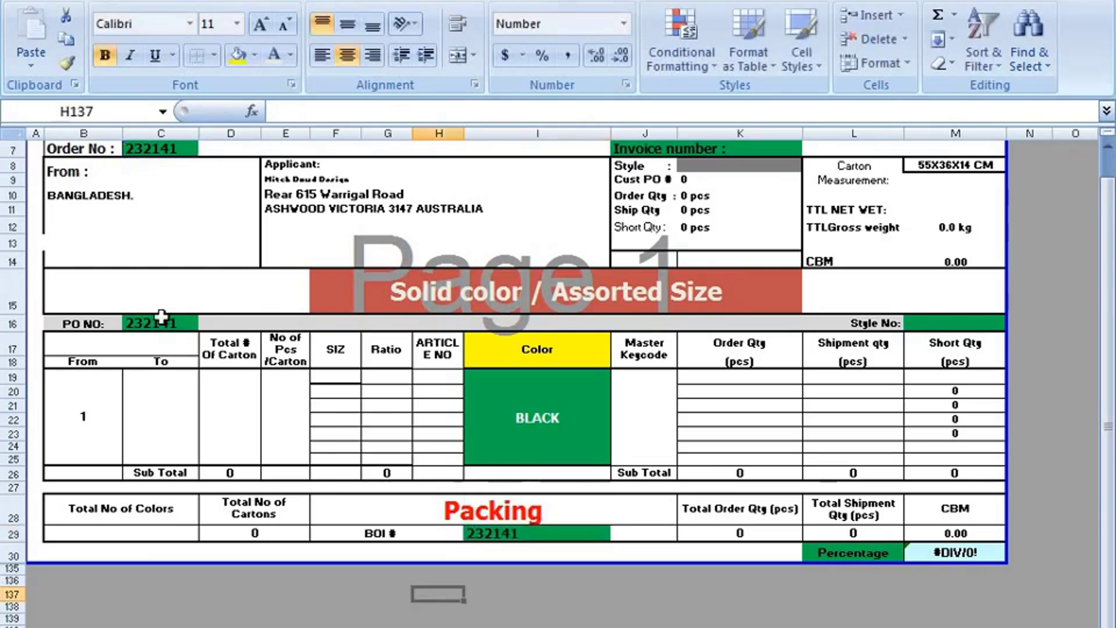
scroll(509, 549, "up", 2)
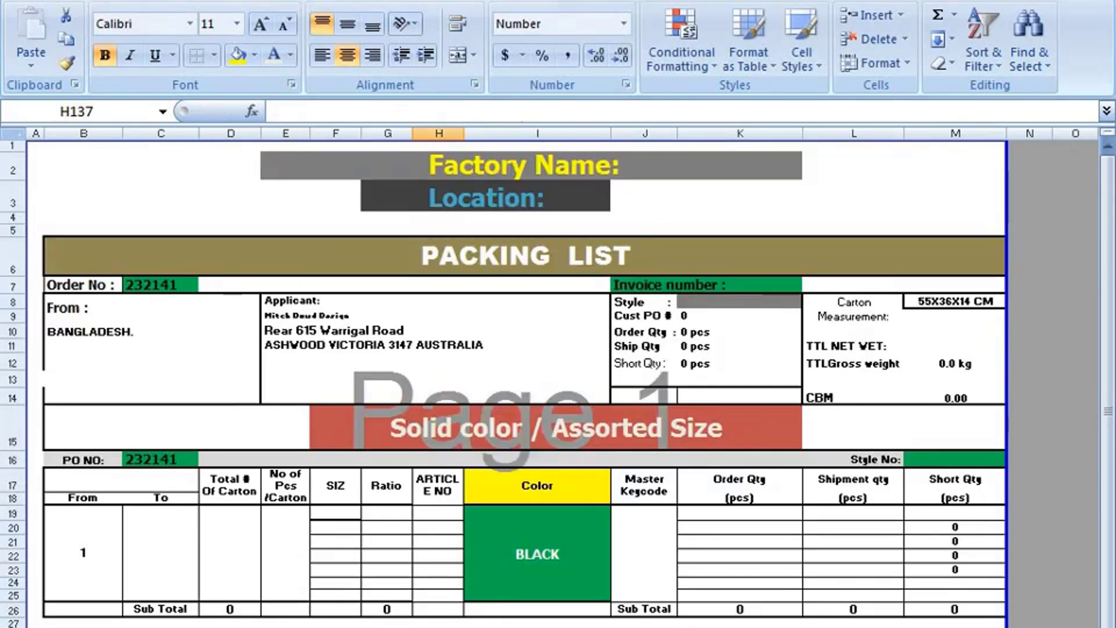
- Enter TTHG25364 as the Style in K8
double_click(710, 299)
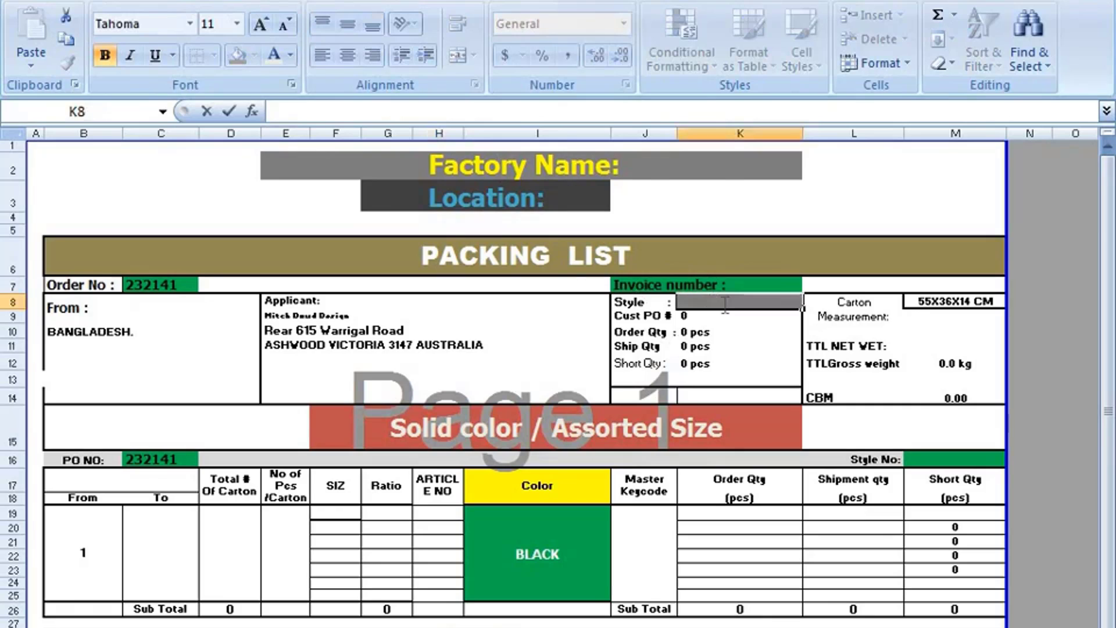
type("TTHG25364")
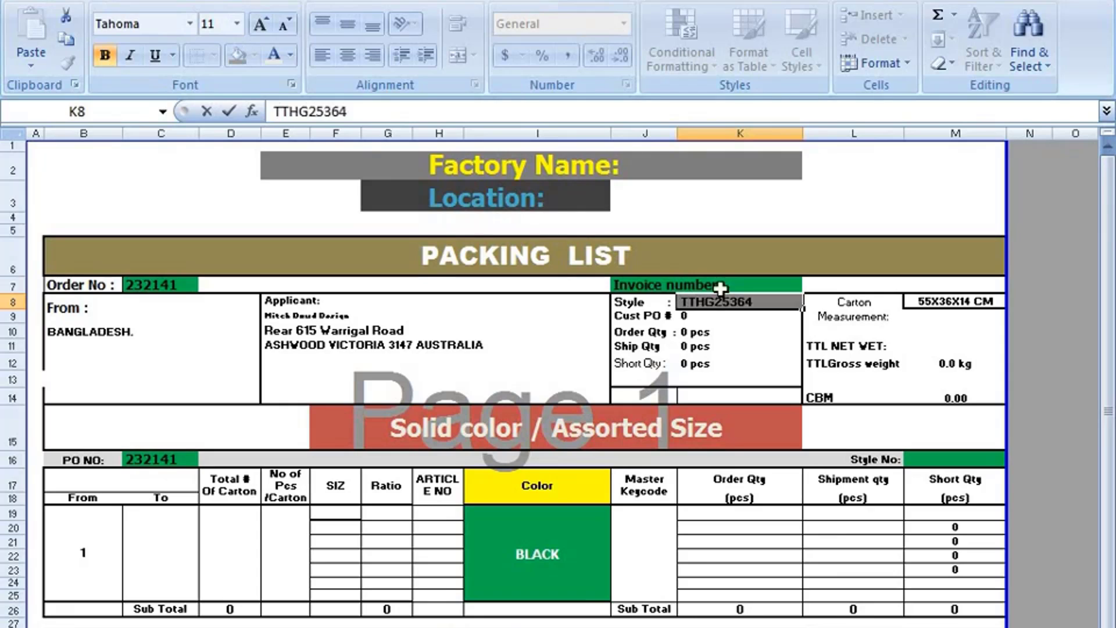
left_click(790, 228)
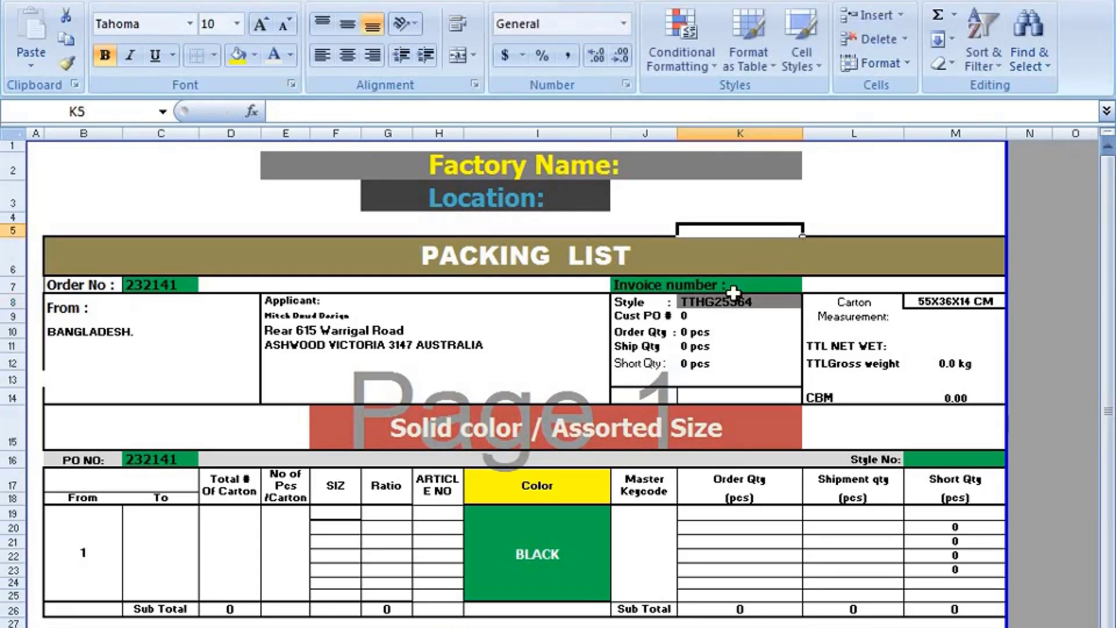
left_click(733, 296)
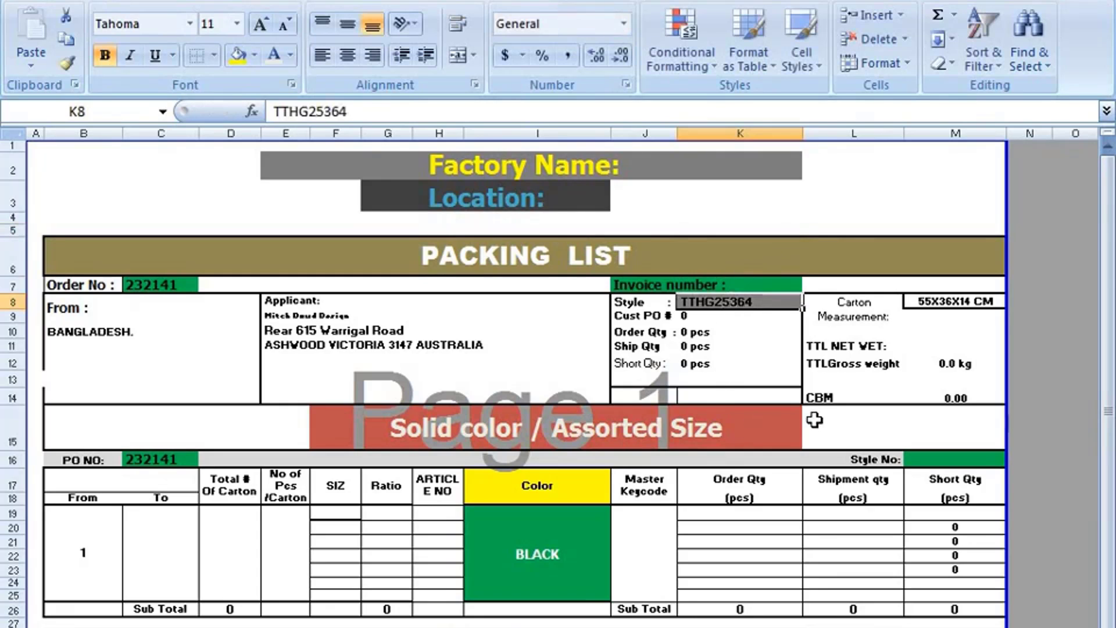
- Copy the TTHG25364 style code and paste it into the Style No cell M16
double_click(752, 296)
left_click_drag(751, 296, 687, 304)
right_click(690, 307)
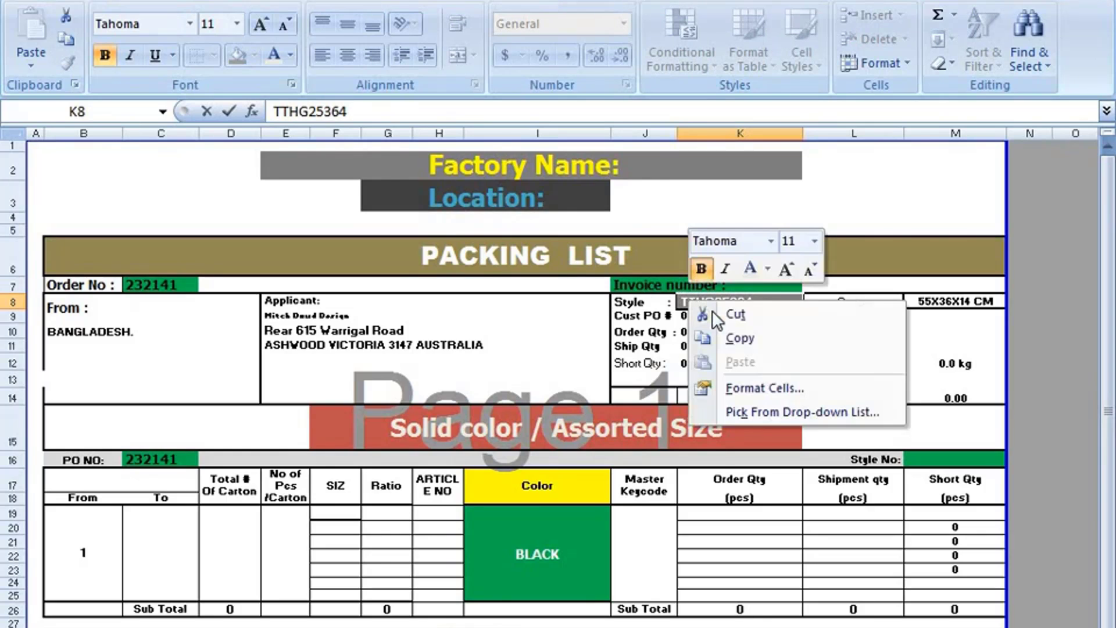
left_click(737, 337)
left_click(928, 468)
right_click(936, 455)
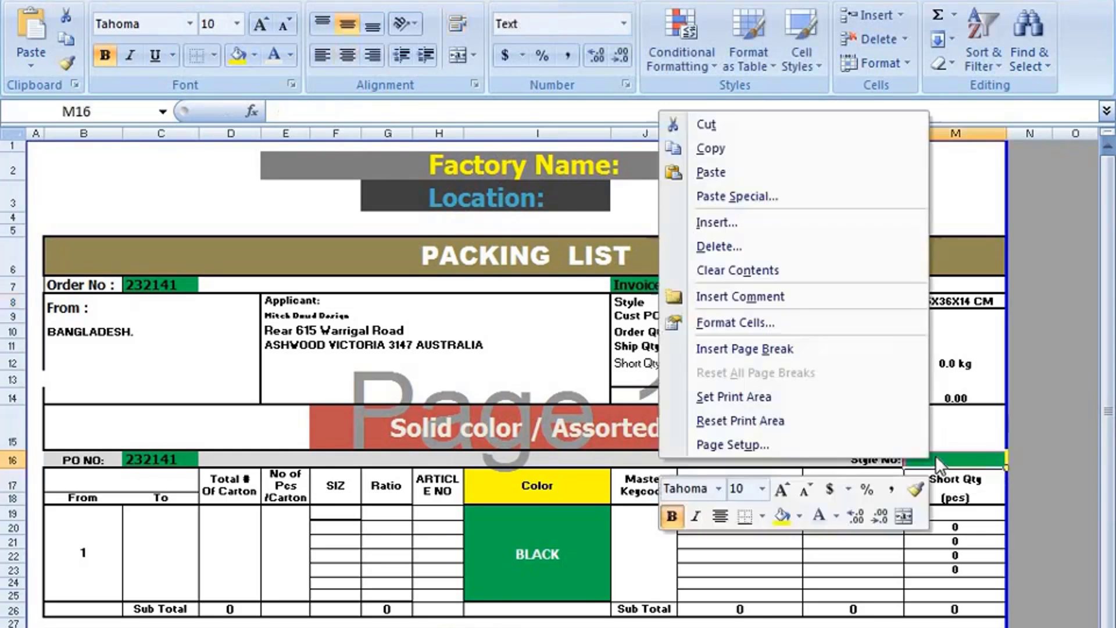
left_click(748, 169)
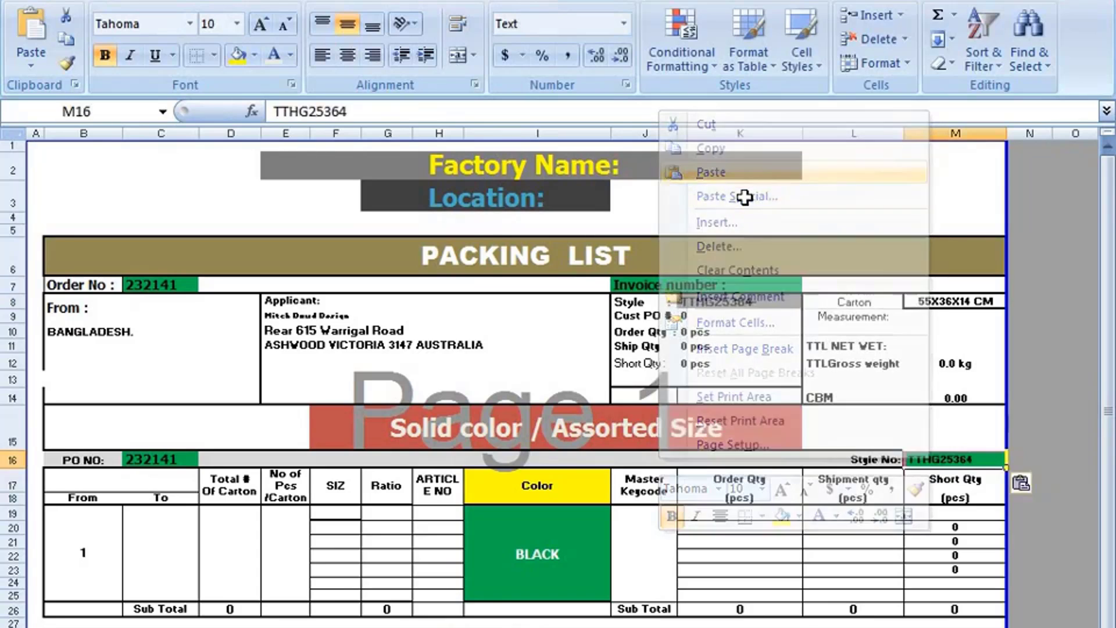
left_click(1020, 381)
left_click(956, 459)
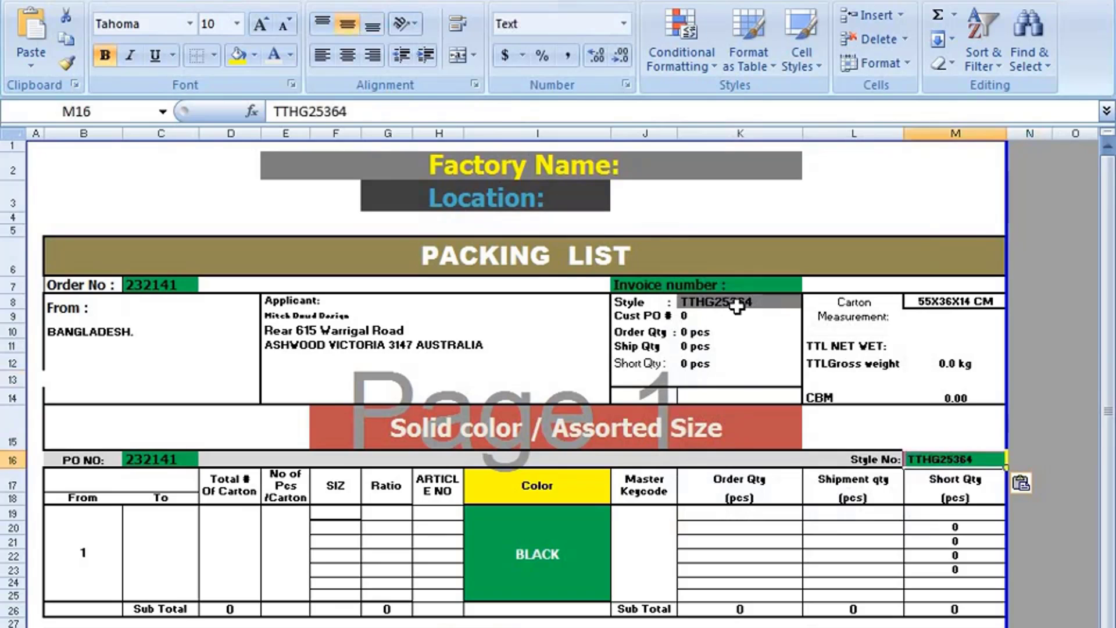
- Replace the Style No entry in M16 with the formula =K8
left_click(1041, 435)
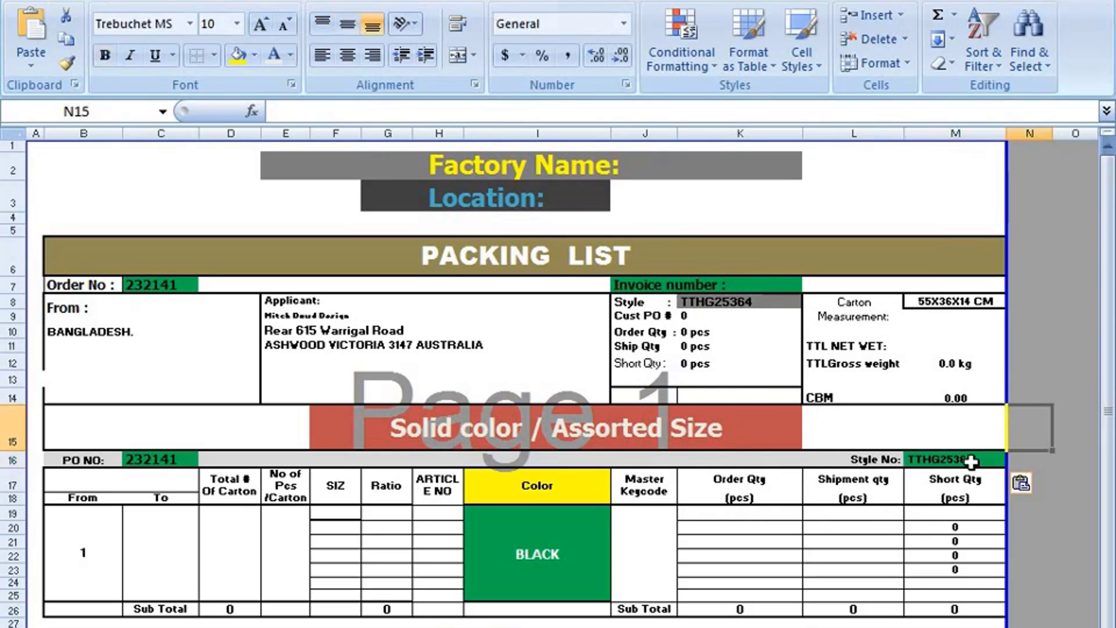
left_click(970, 460)
key("BackSpace")
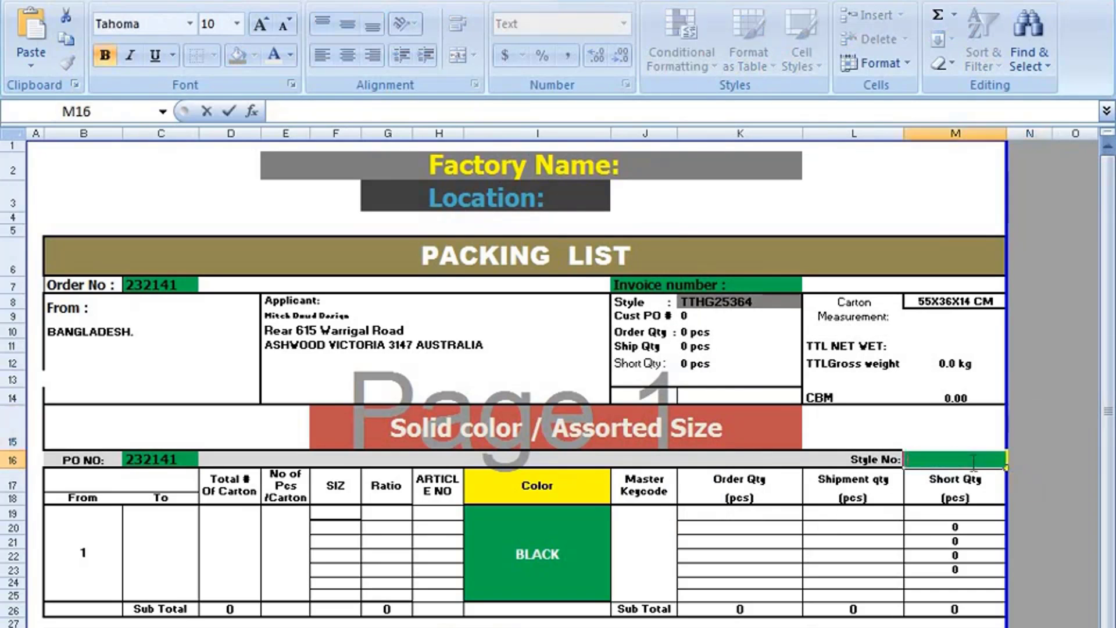
type("=")
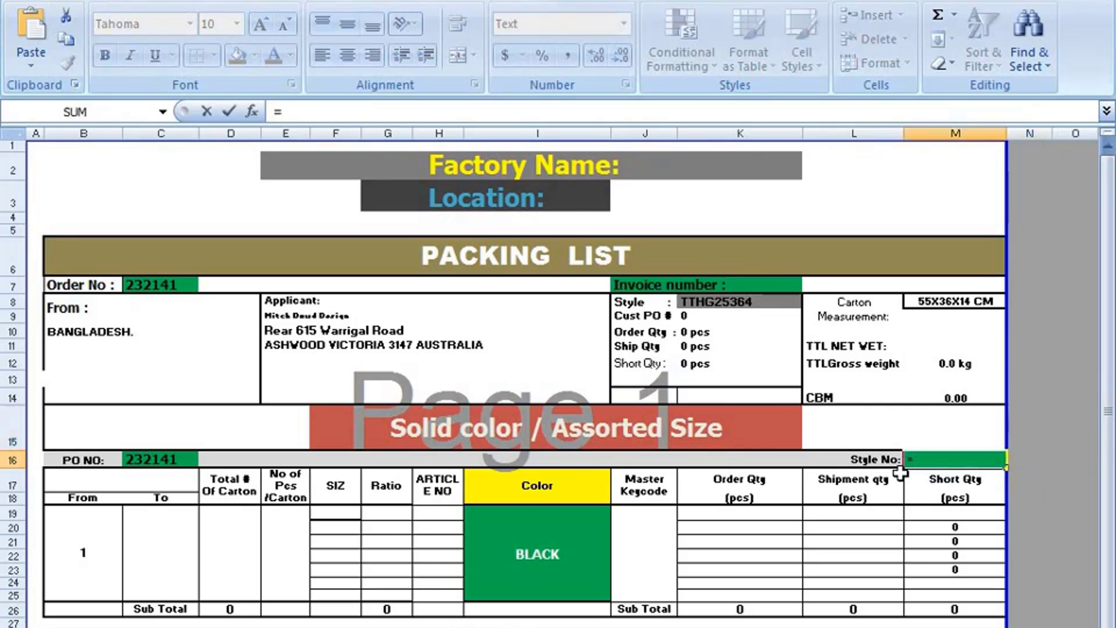
left_click(733, 304)
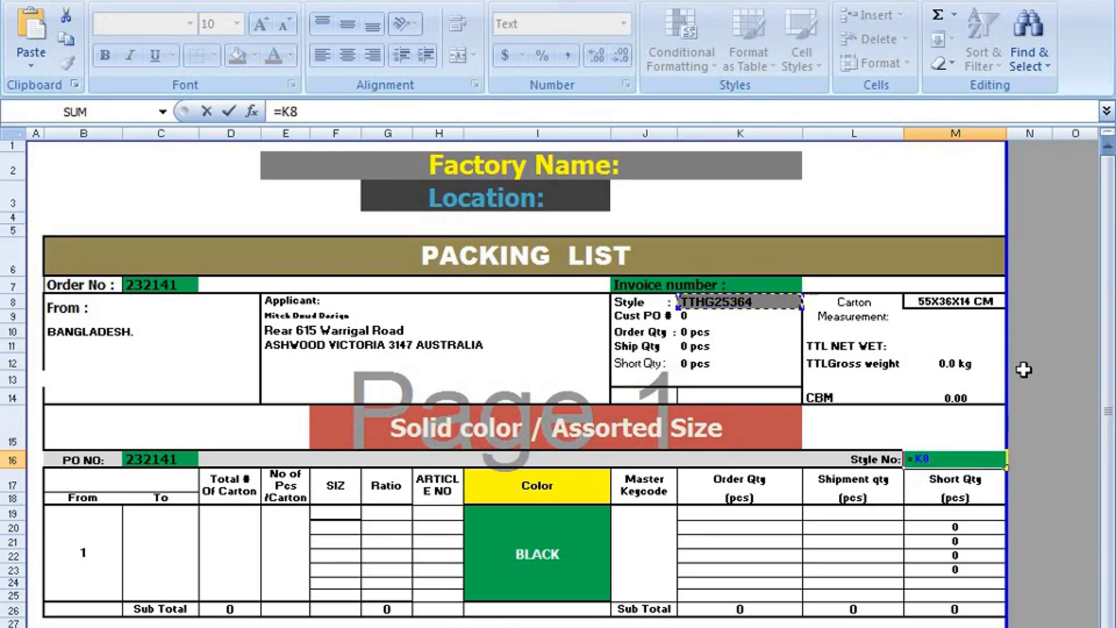
key("Return")
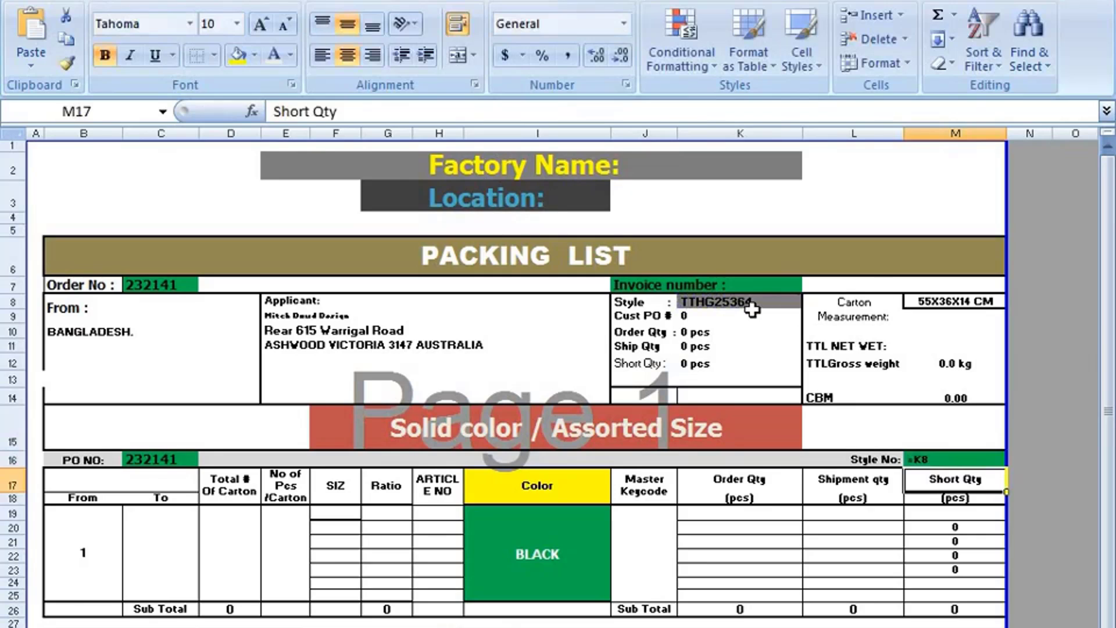
left_click(746, 316)
- Delete the =K8 formula, leaving the Style No cell M16 empty
left_click(950, 458)
double_click(952, 457)
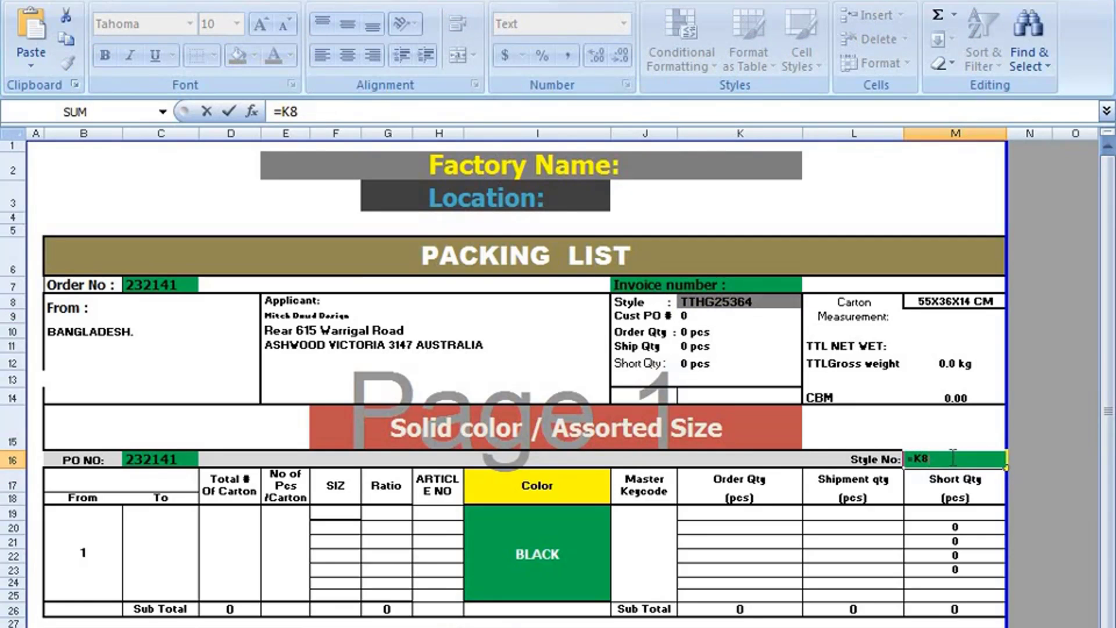
key("BackSpace")
key("BackSpace")
key("BackSpace")
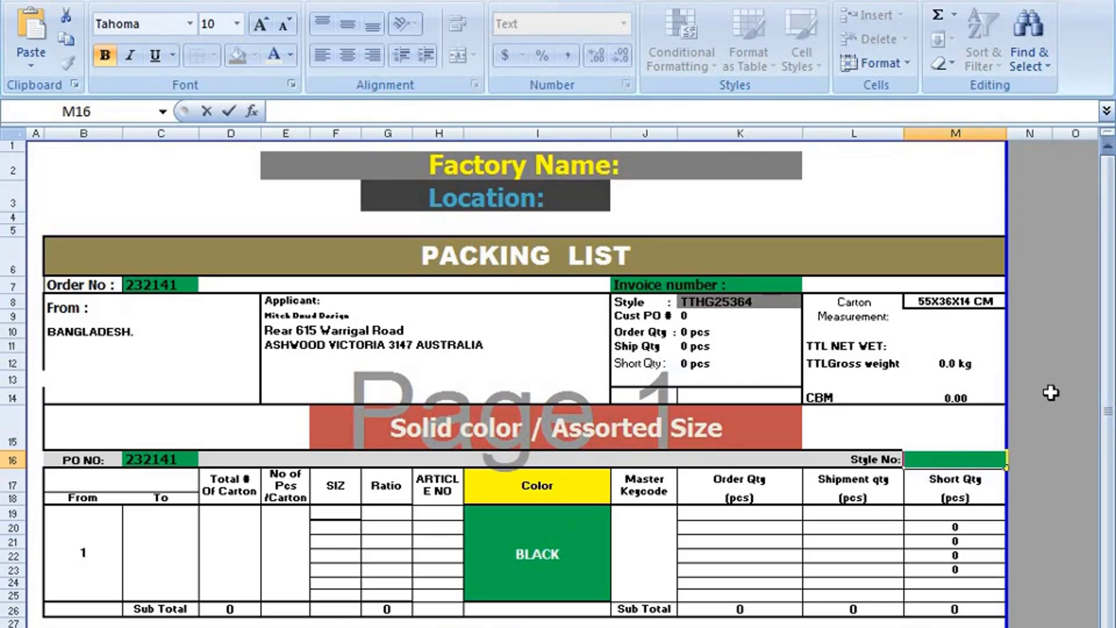
left_click(1049, 394)
left_click(952, 459)
left_click(1043, 422)
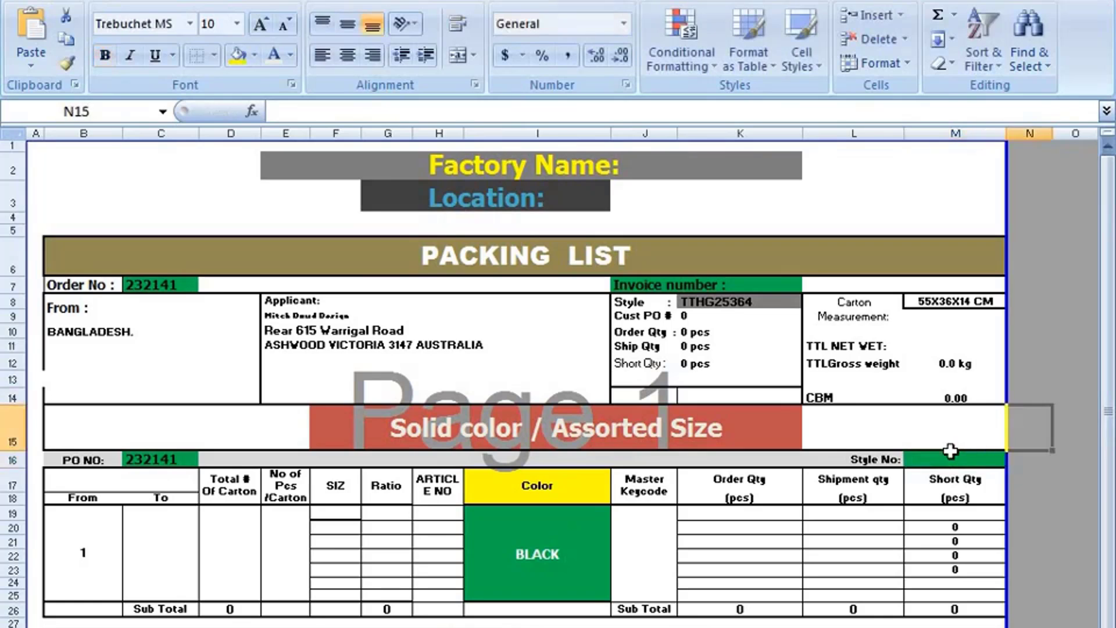
- Copy cell K8 and paste it into M16 so Style No shows TTHG25364
left_click(724, 310)
right_click(725, 306)
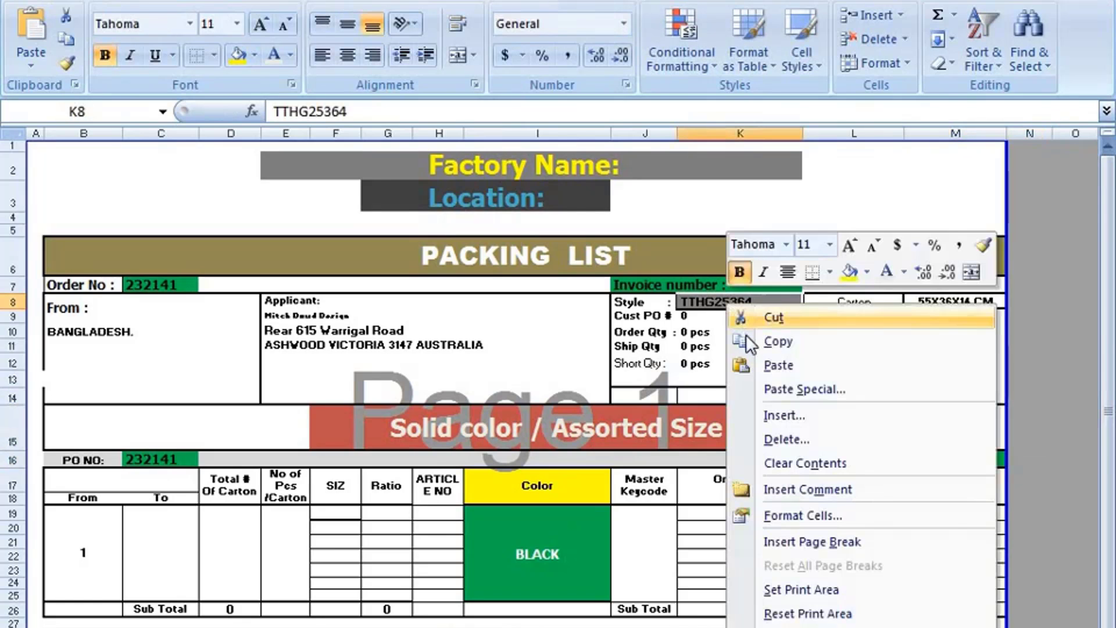
left_click(914, 458)
right_click(915, 458)
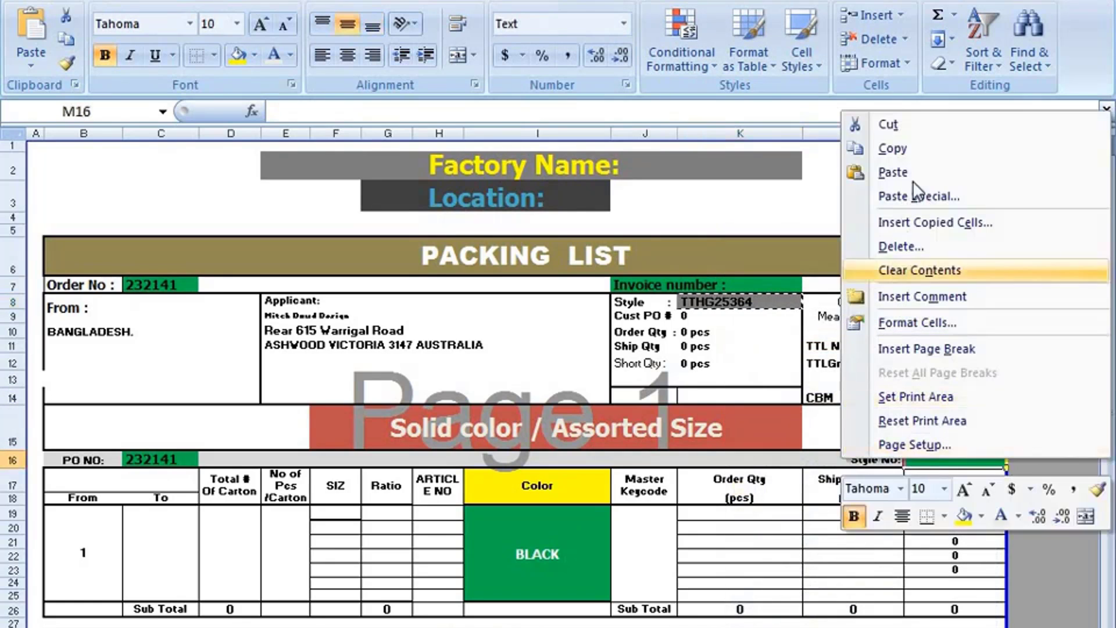
left_click(915, 168)
left_click(1061, 480)
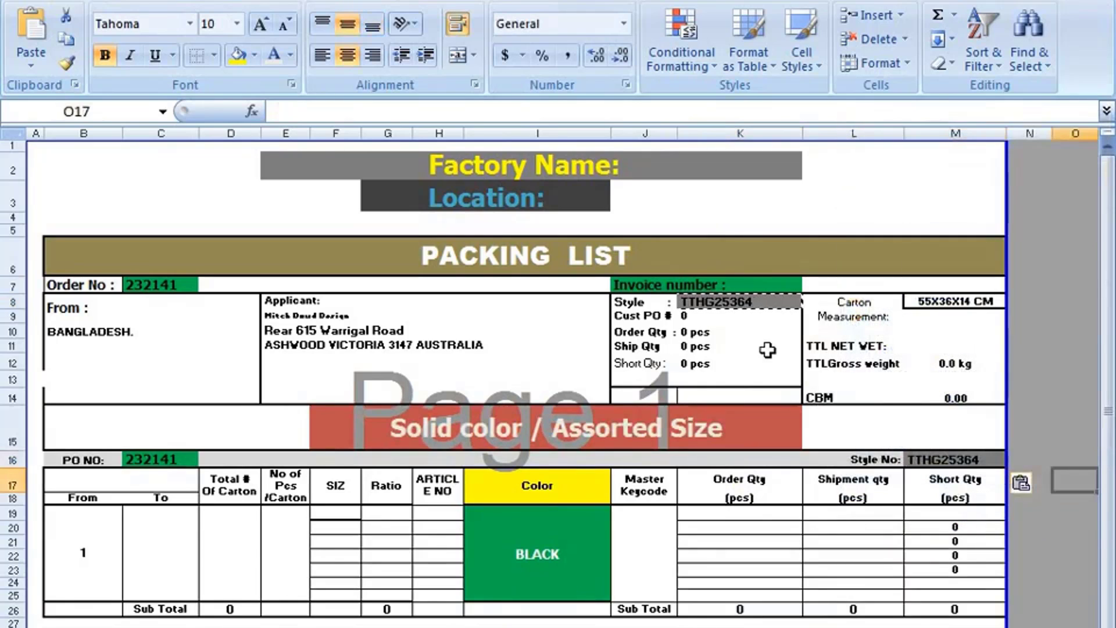
left_click(750, 305)
left_click(933, 482)
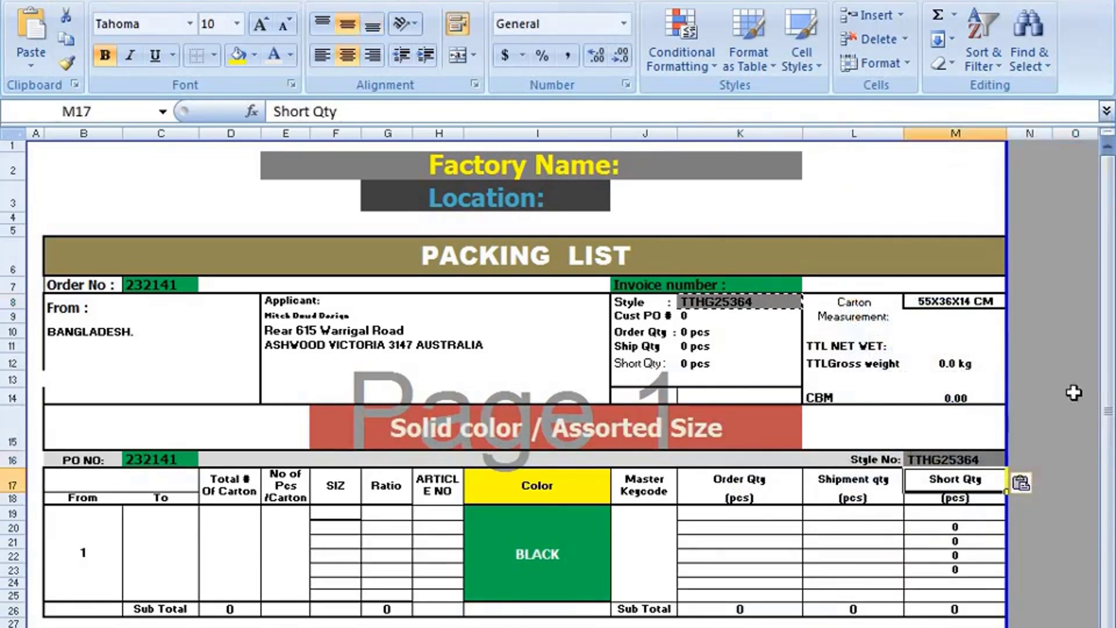
double_click(1076, 394)
left_click(959, 305)
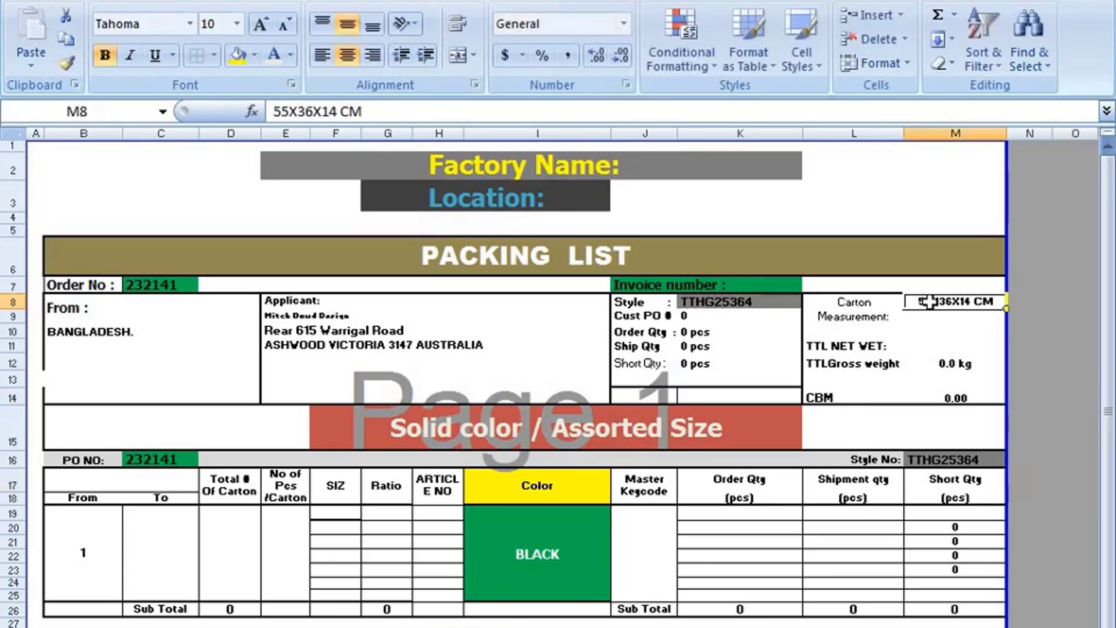
left_click(942, 397)
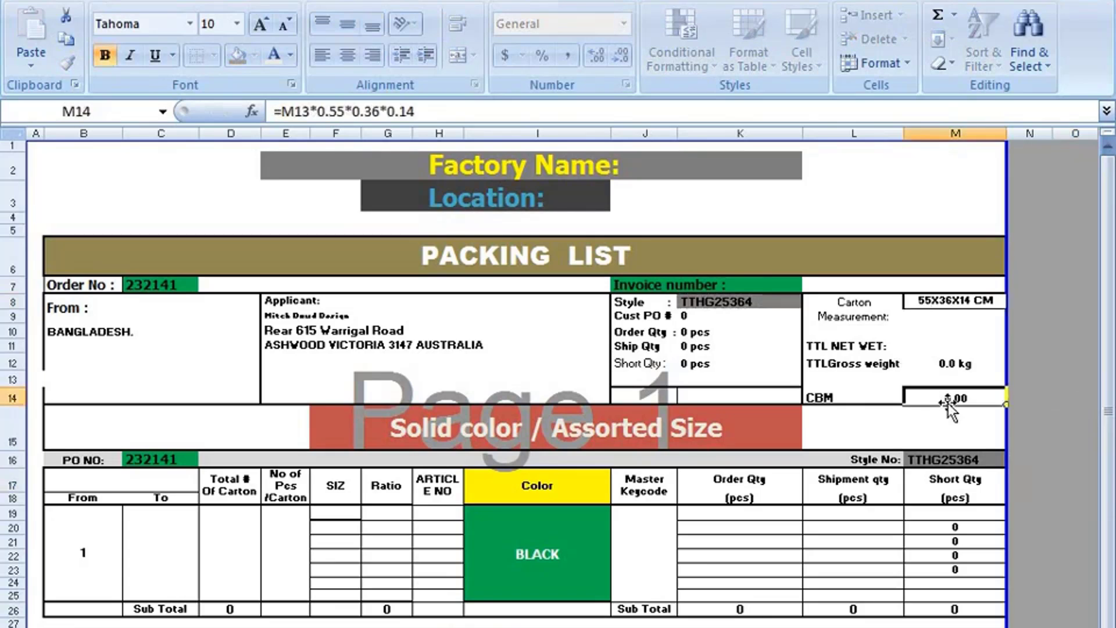
left_click(939, 302)
left_click(941, 331)
left_click(941, 377)
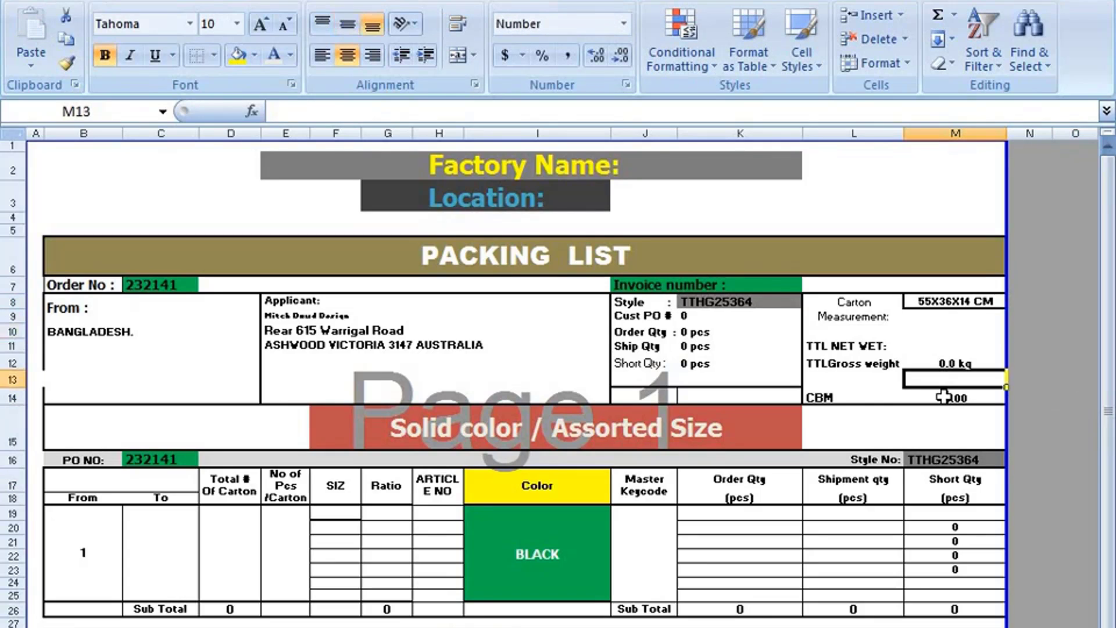
left_click(942, 397)
left_click(931, 300)
left_click(945, 399)
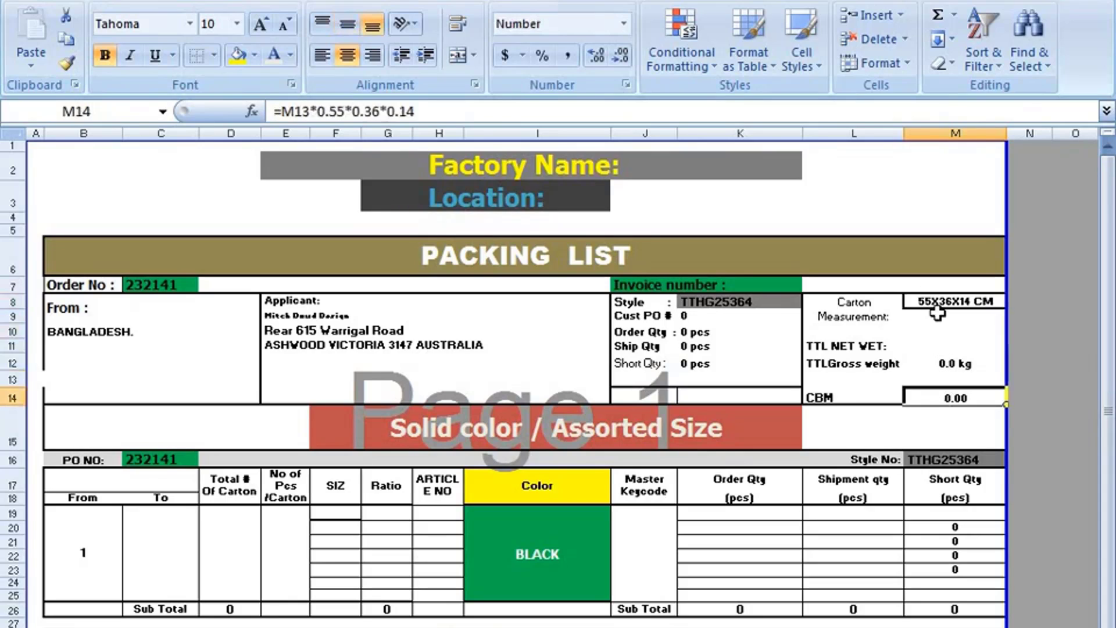
left_click(937, 303)
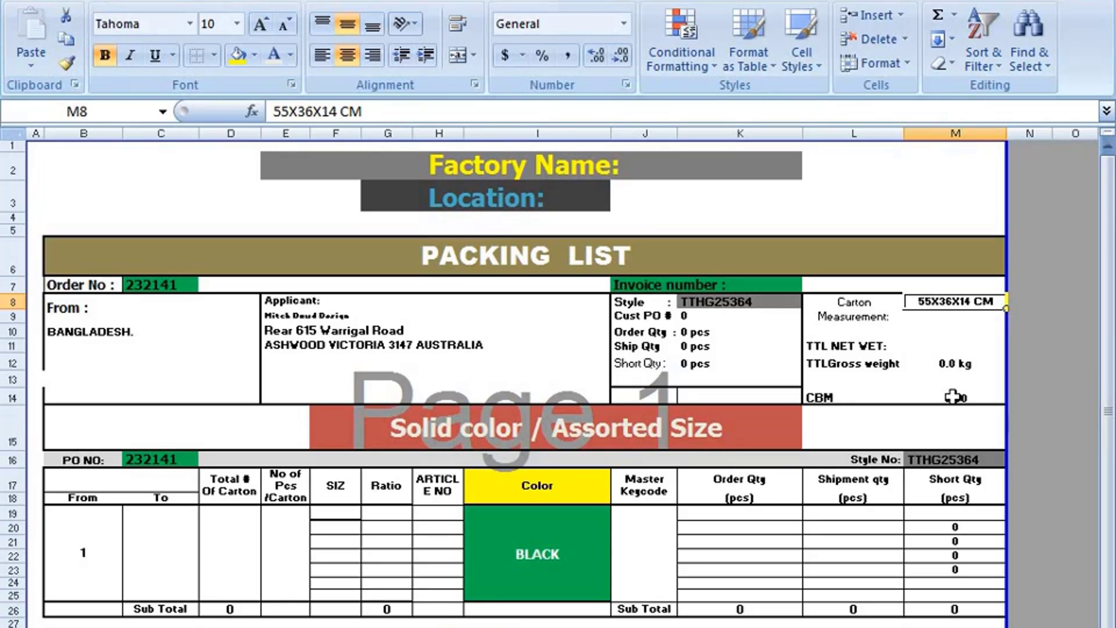
left_click(953, 398)
left_click(956, 307)
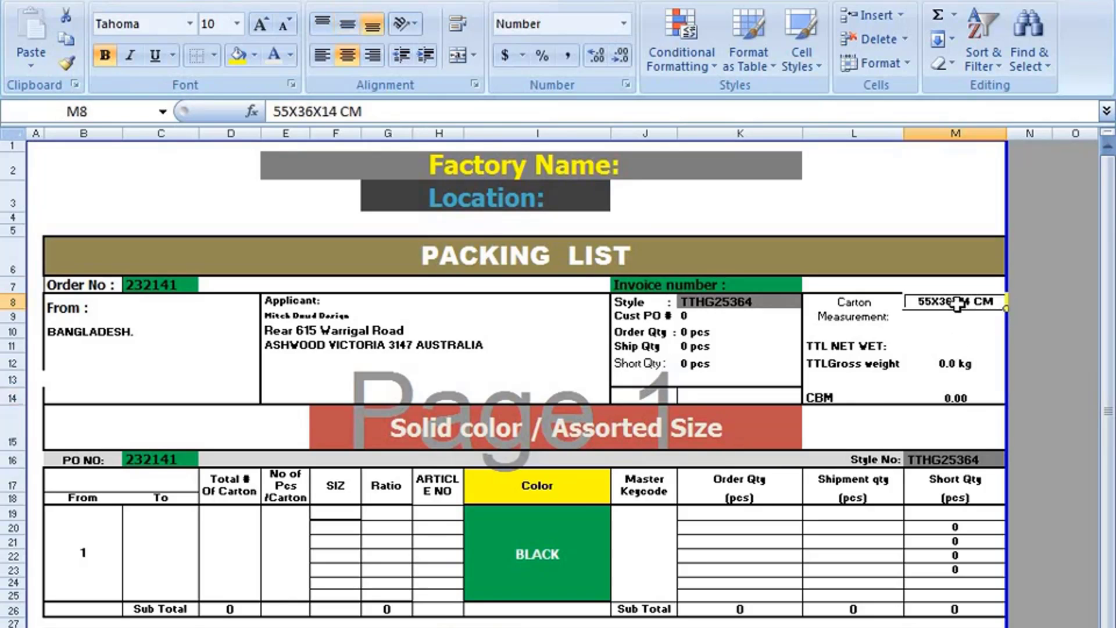
left_click(958, 397)
scroll(871, 364, "down", 1)
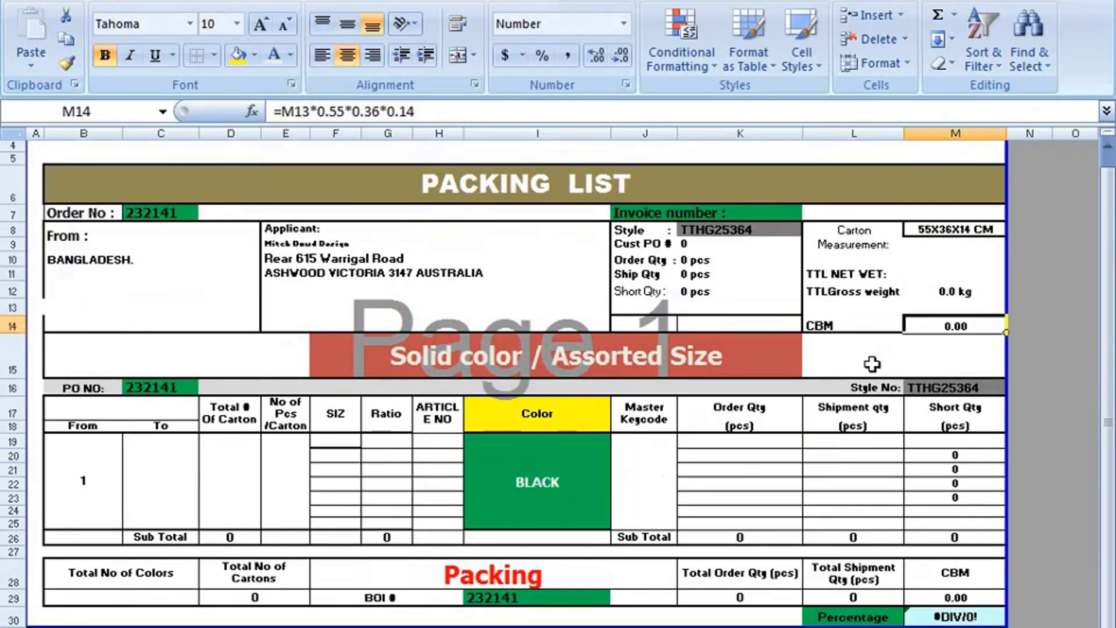
scroll(869, 363, "up", 1)
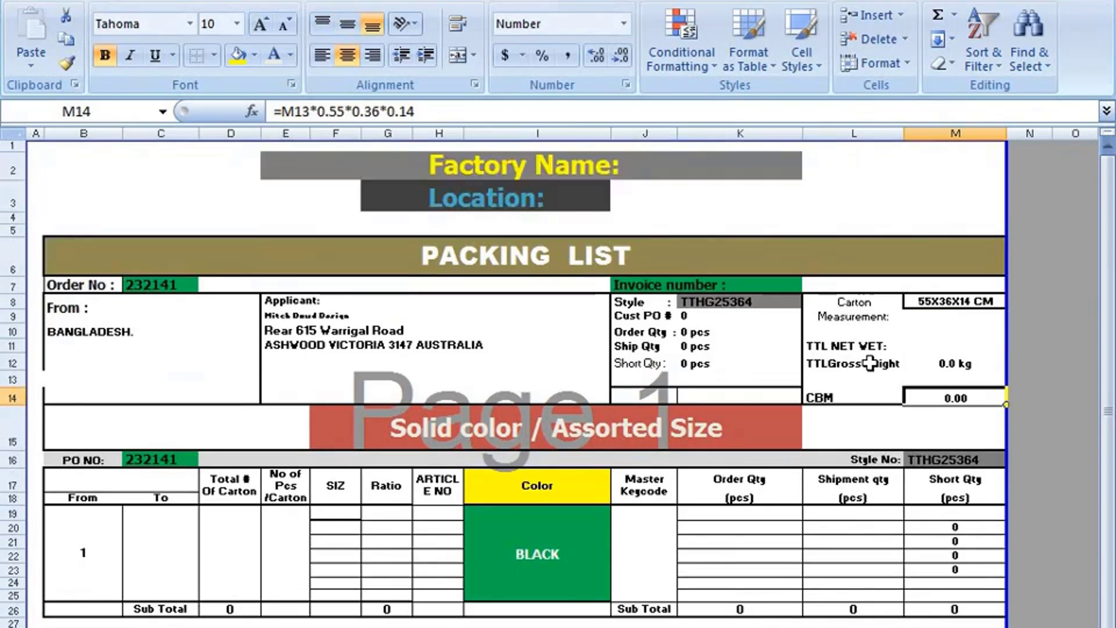
left_click(960, 304)
left_click(944, 398)
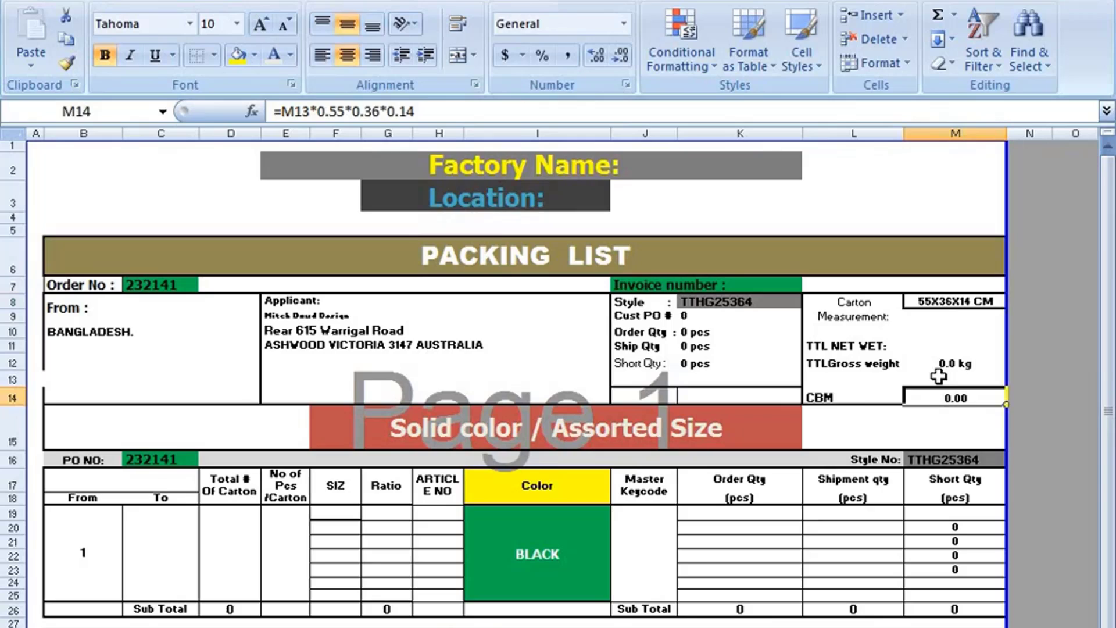
left_click(944, 291)
left_click(943, 305)
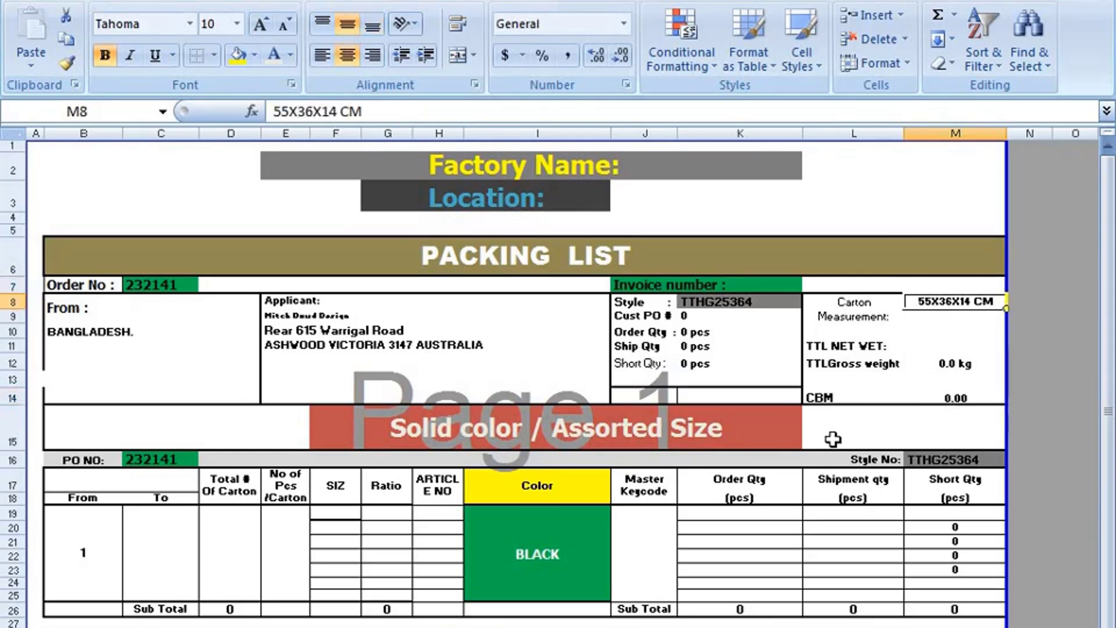
left_click(823, 349)
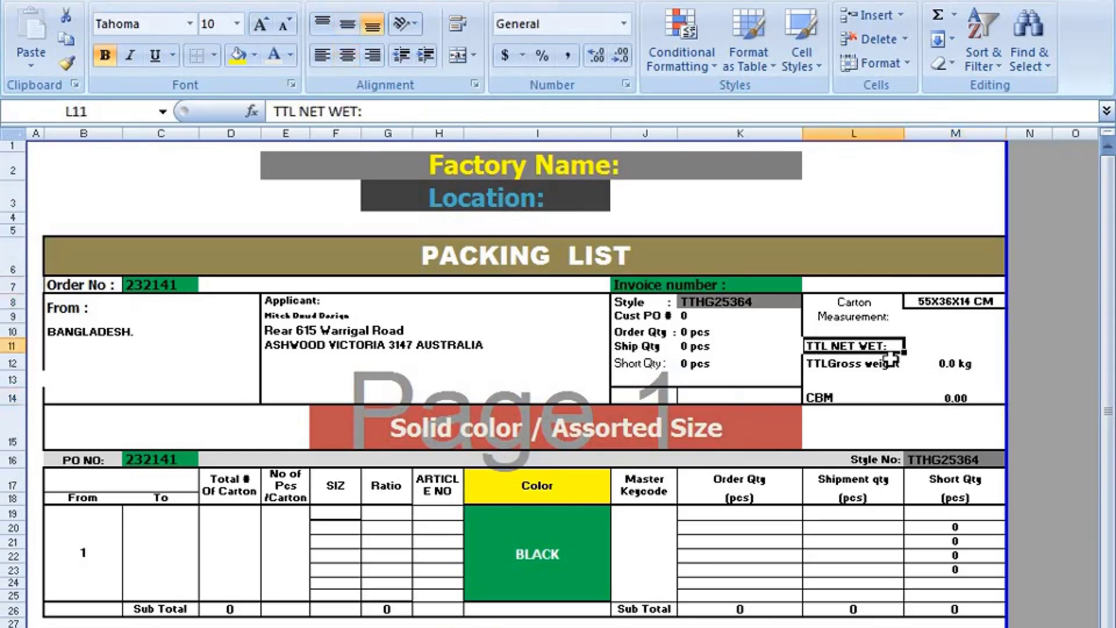
left_click(859, 365)
left_click(969, 365)
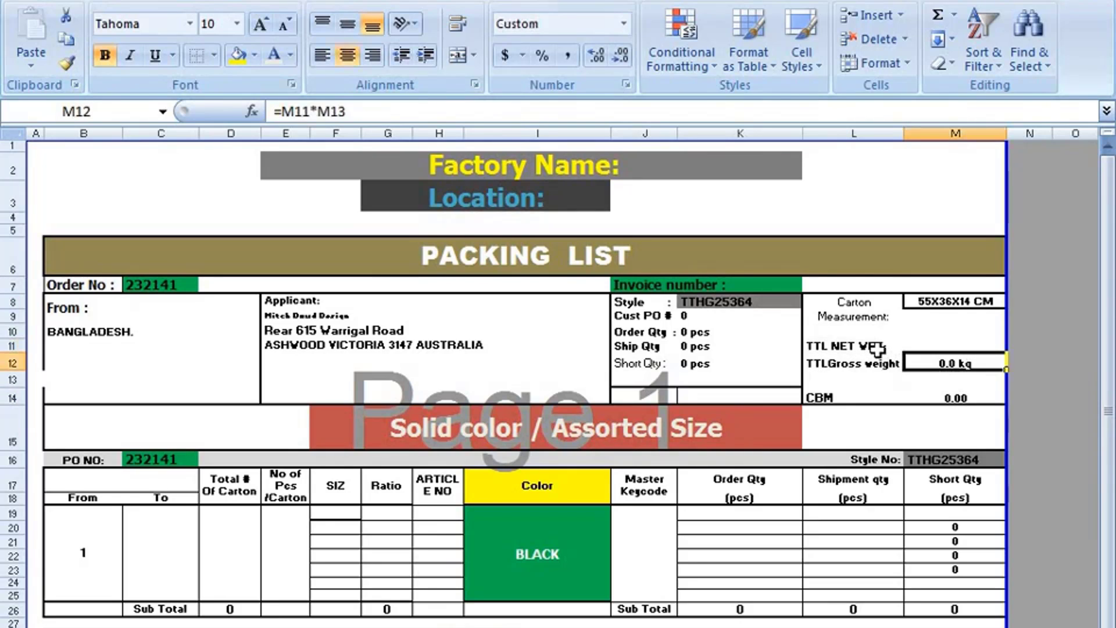
left_click(876, 348)
scroll(782, 406, "down", 1)
- Format the SIZ cells F19:F24 as Text
left_click(575, 446)
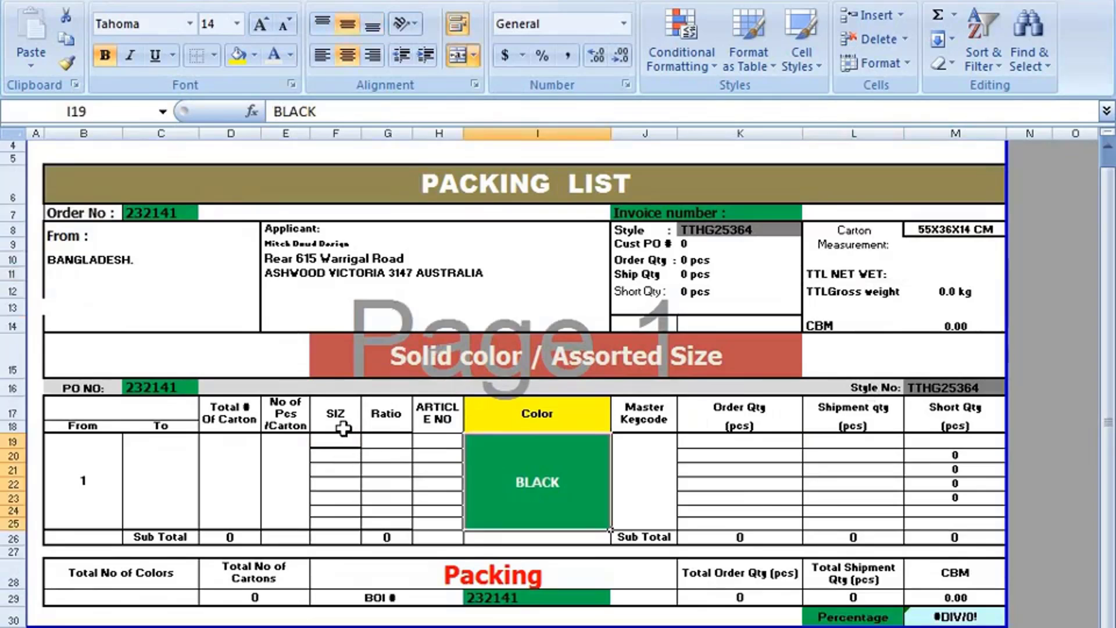
left_click_drag(326, 441, 343, 511)
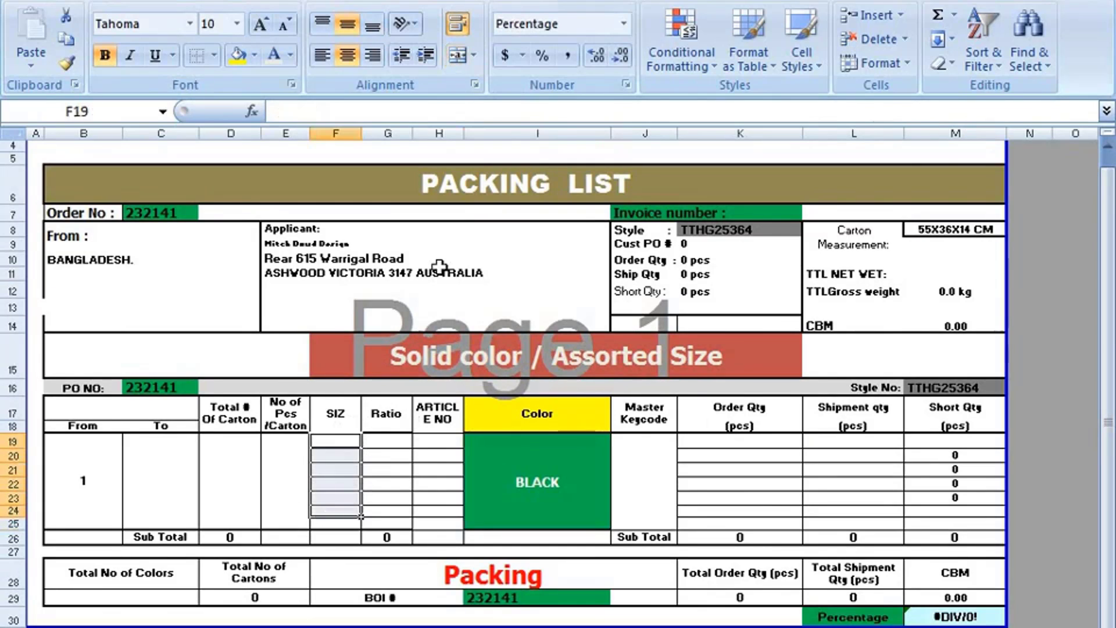
left_click(624, 23)
scroll(558, 383, "down", 1)
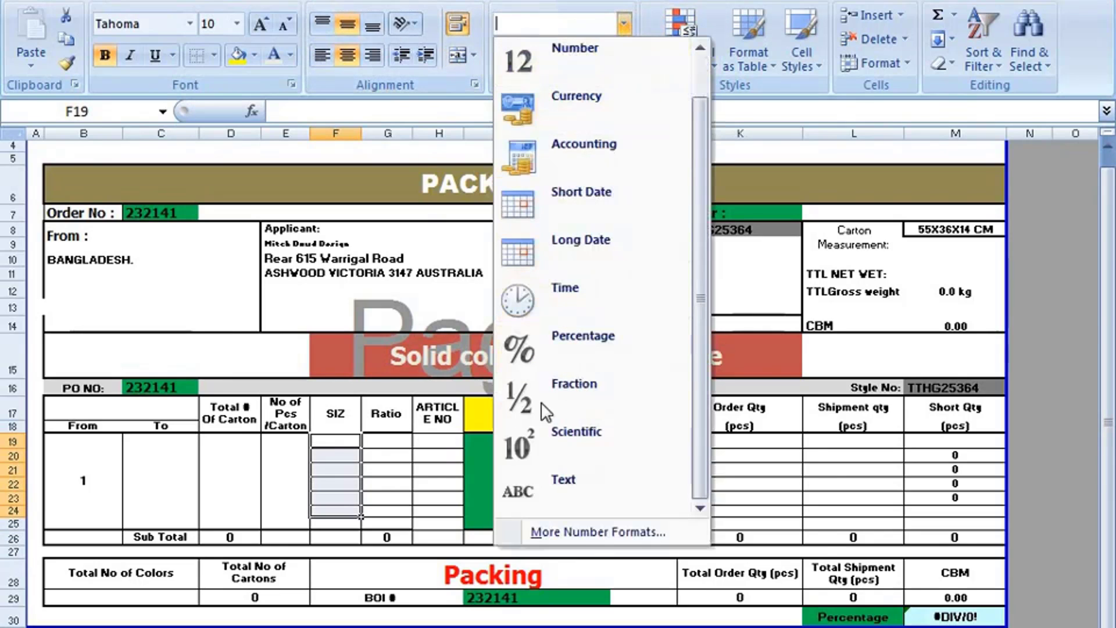
left_click(538, 483)
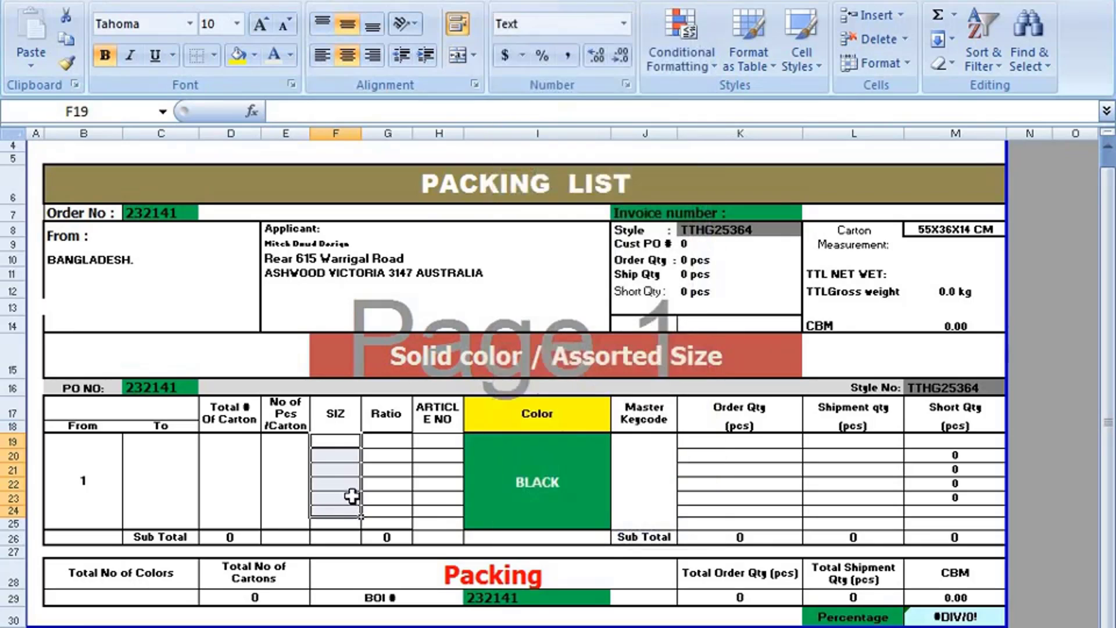
left_click(347, 497)
- Enter the sizes XS, S, M, L and XL down the SIZ column from F19
left_click(340, 444)
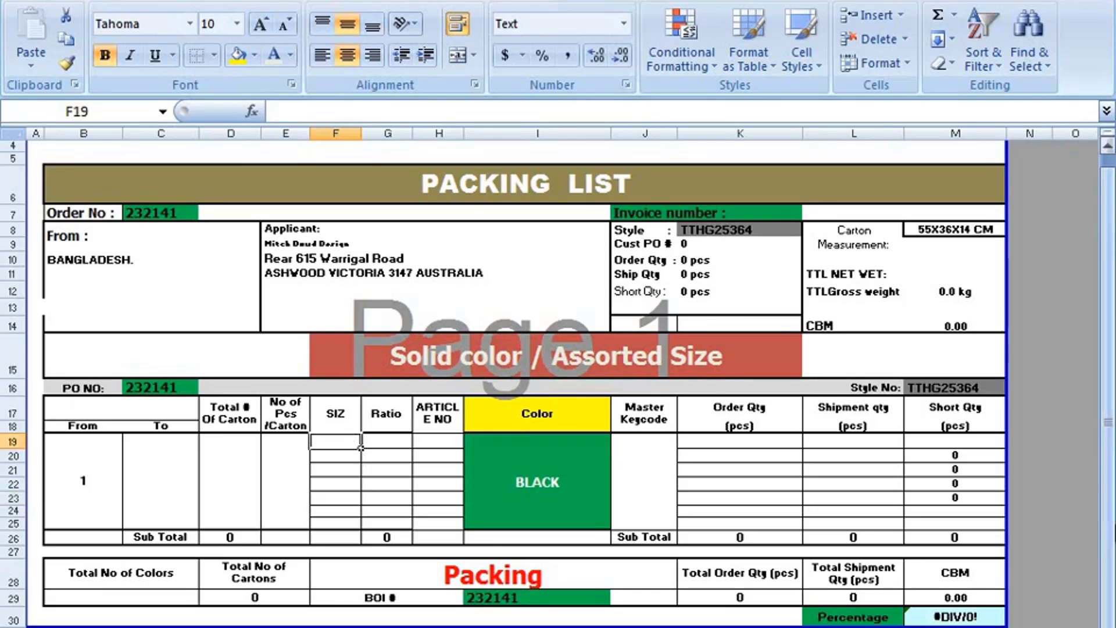
type("XS")
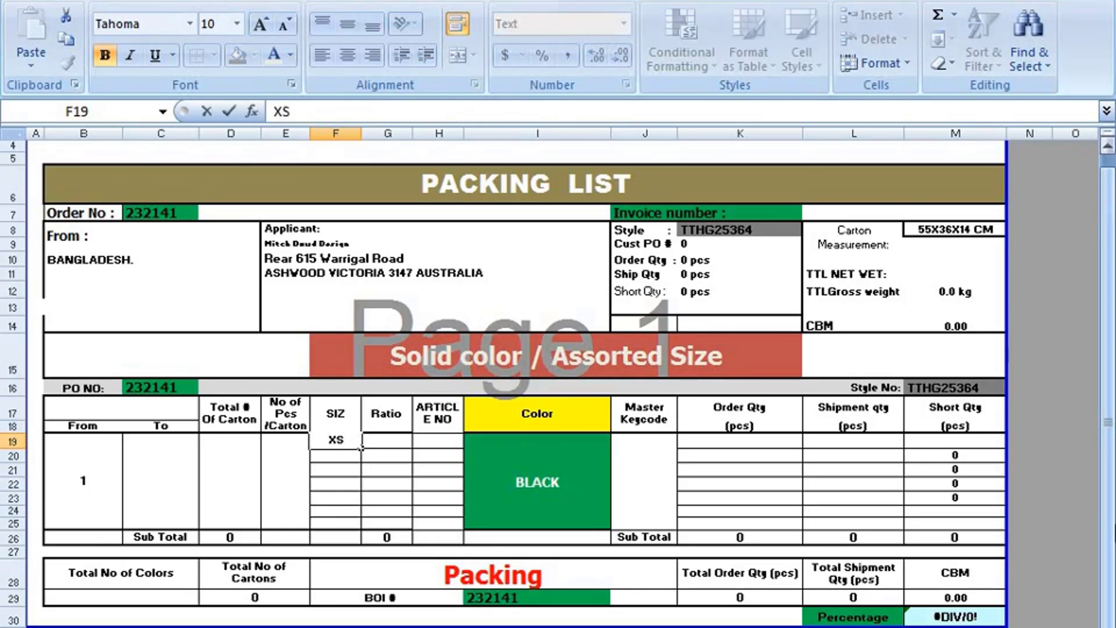
key("Return")
type("S")
key("Return")
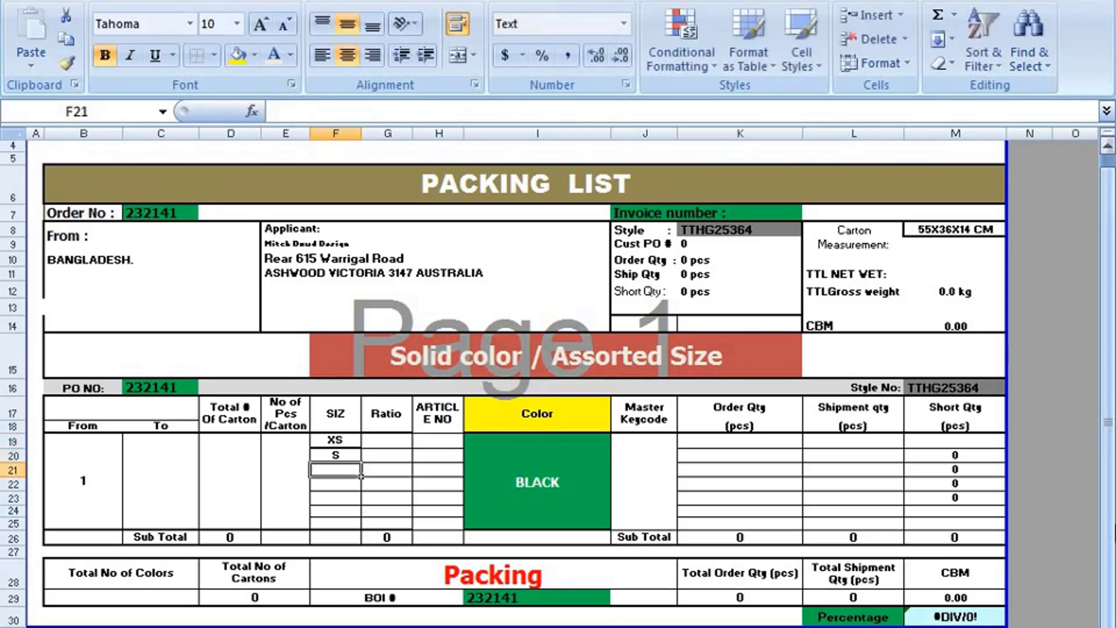
type("M")
key("Return")
type("L")
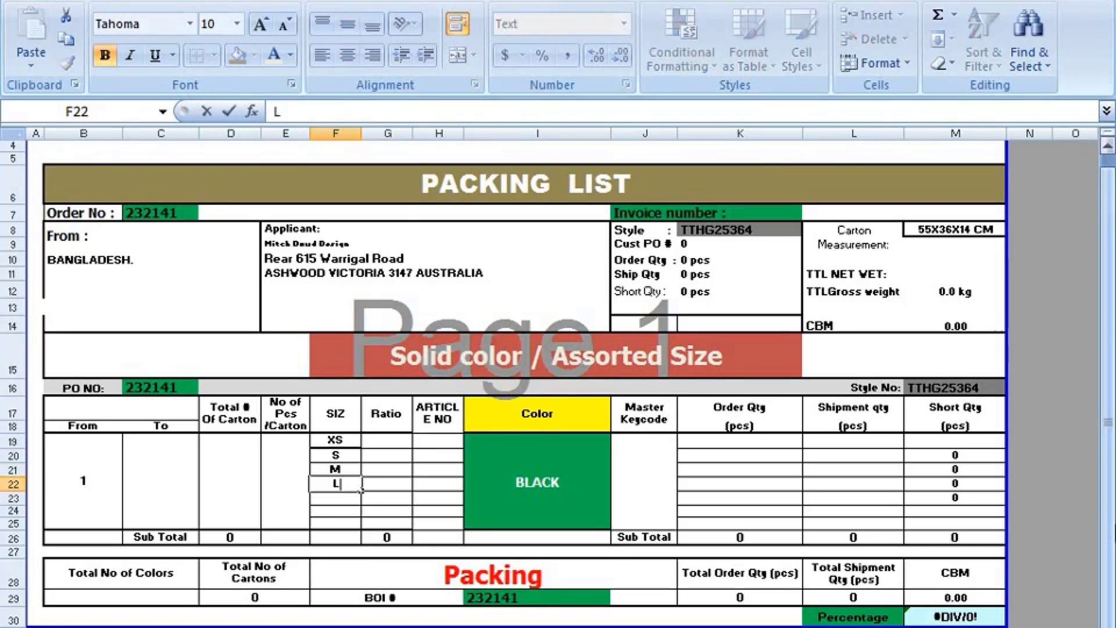
key("Return")
type("S")
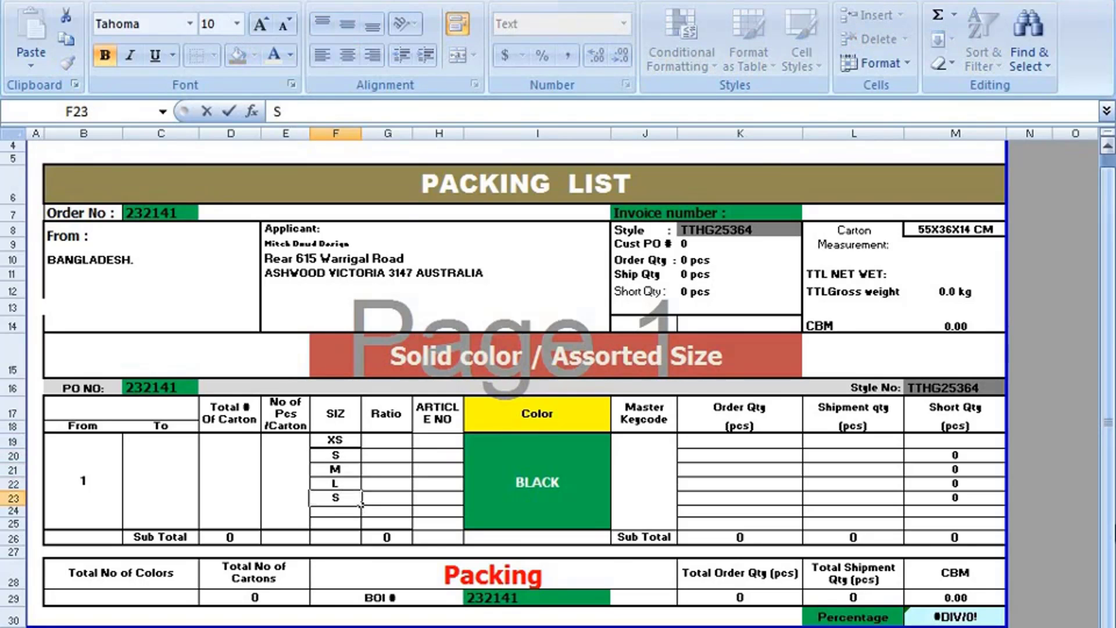
type("XL")
left_click(388, 440)
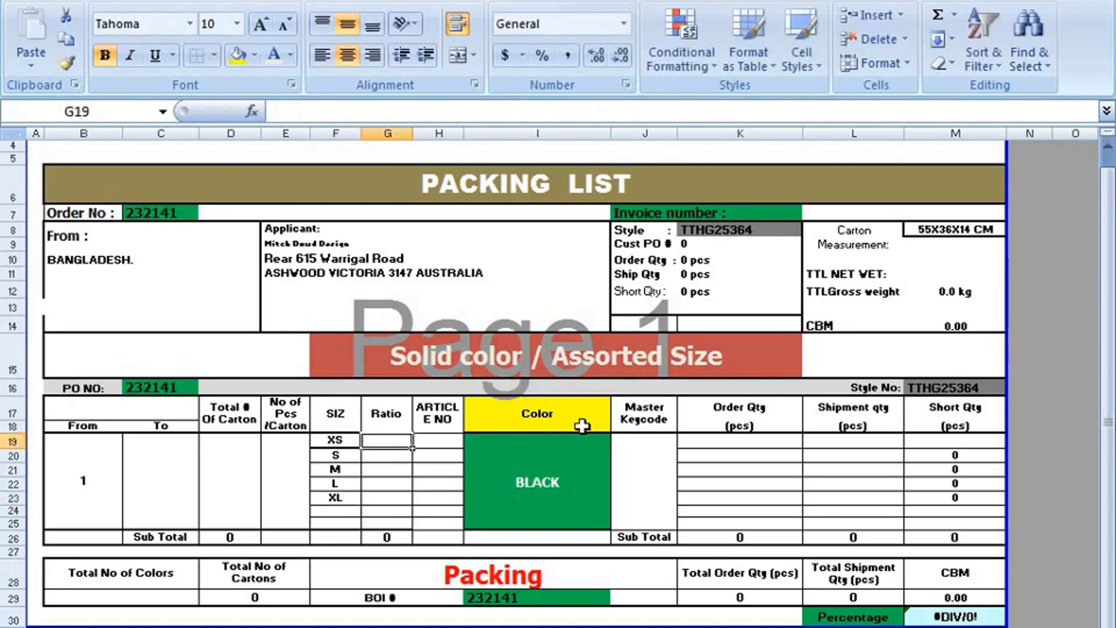
- Enter ratios 1, 3, 5, 5 and 3 in G19:G23, giving a Sub Total of 17
type("1")
key("Return")
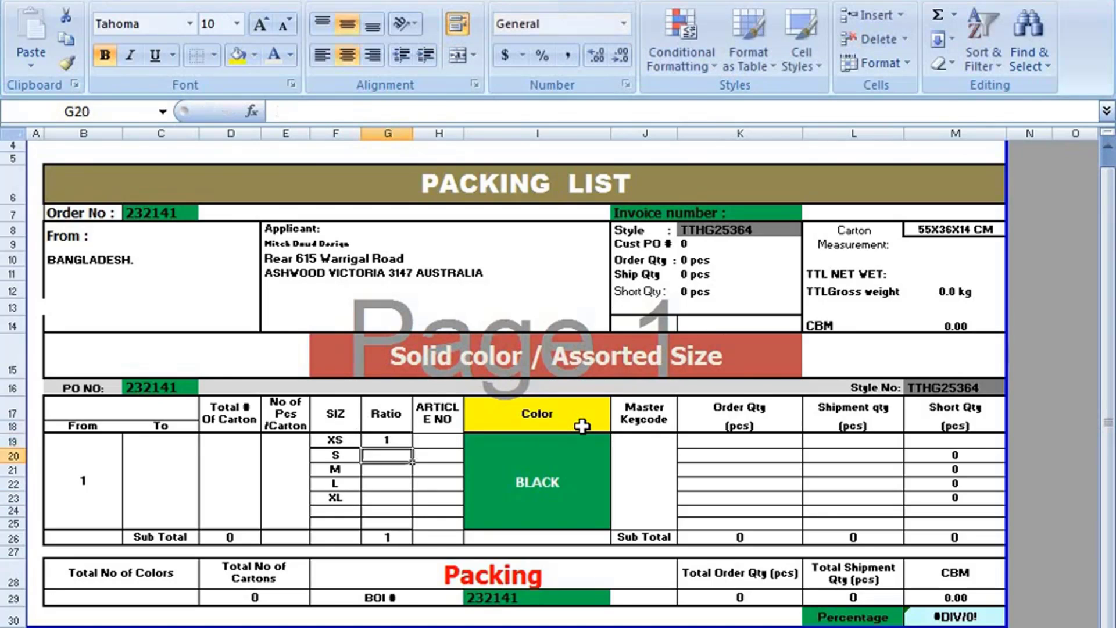
type("3")
key("Return")
type("55")
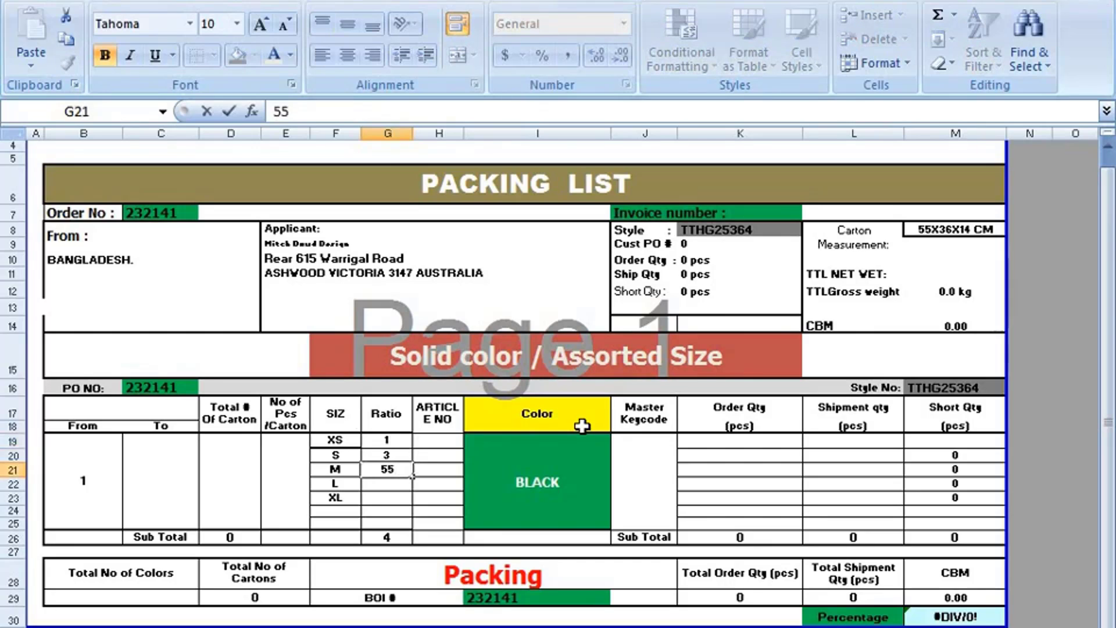
key("Return")
type("5")
key("Return")
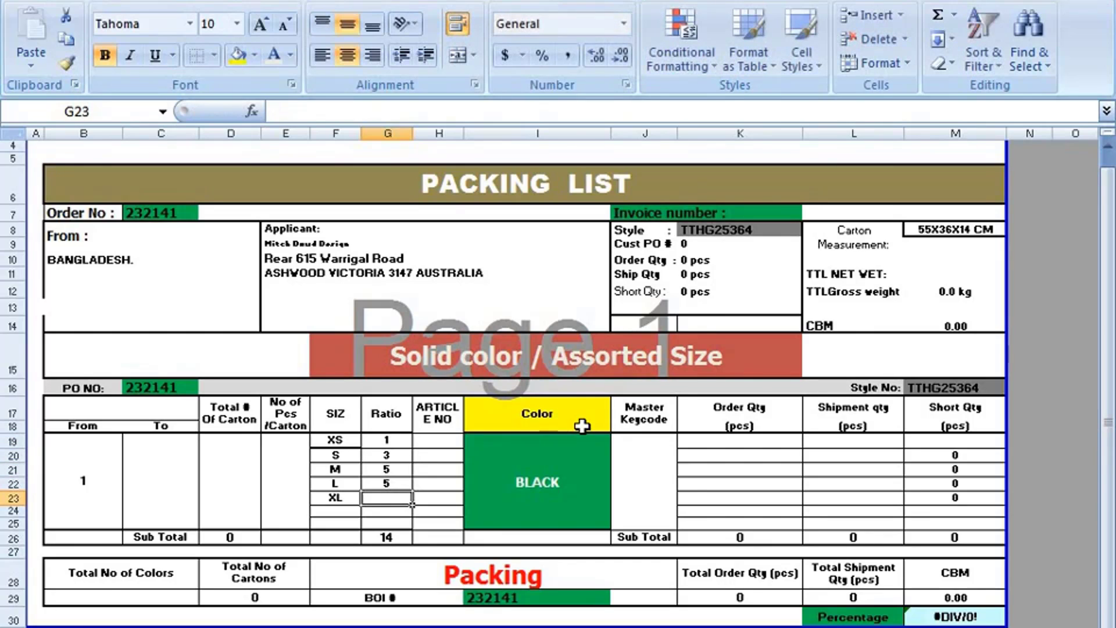
type("3")
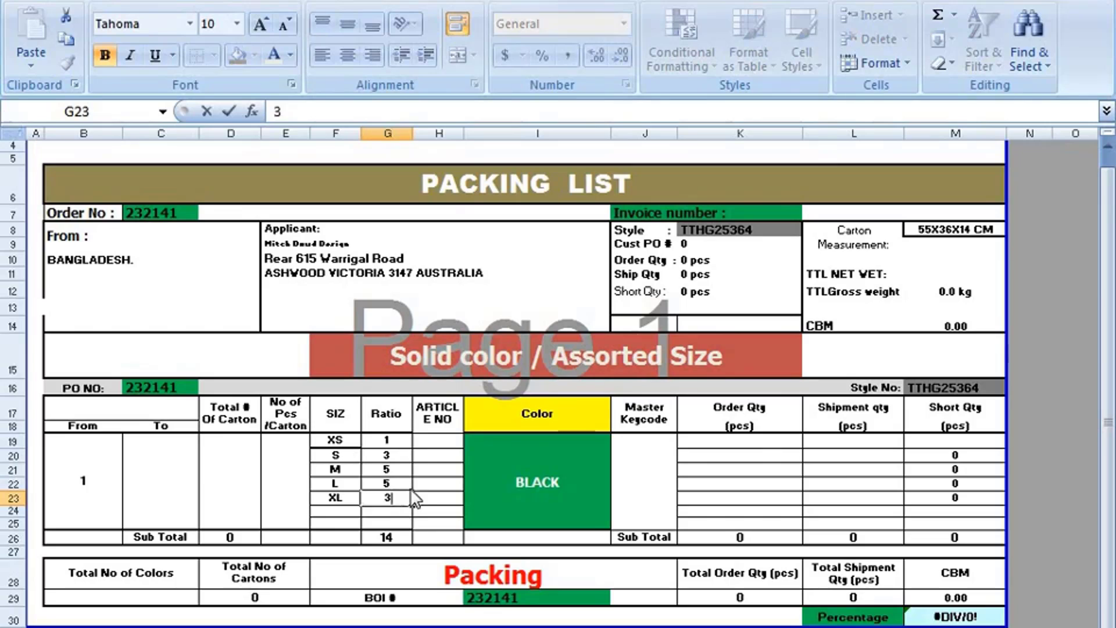
left_click(406, 498)
- Move through the article number column and the BLACK cell to Master Keycode cell J19
left_click(429, 442)
left_click(437, 459)
left_click(440, 484)
left_click(440, 497)
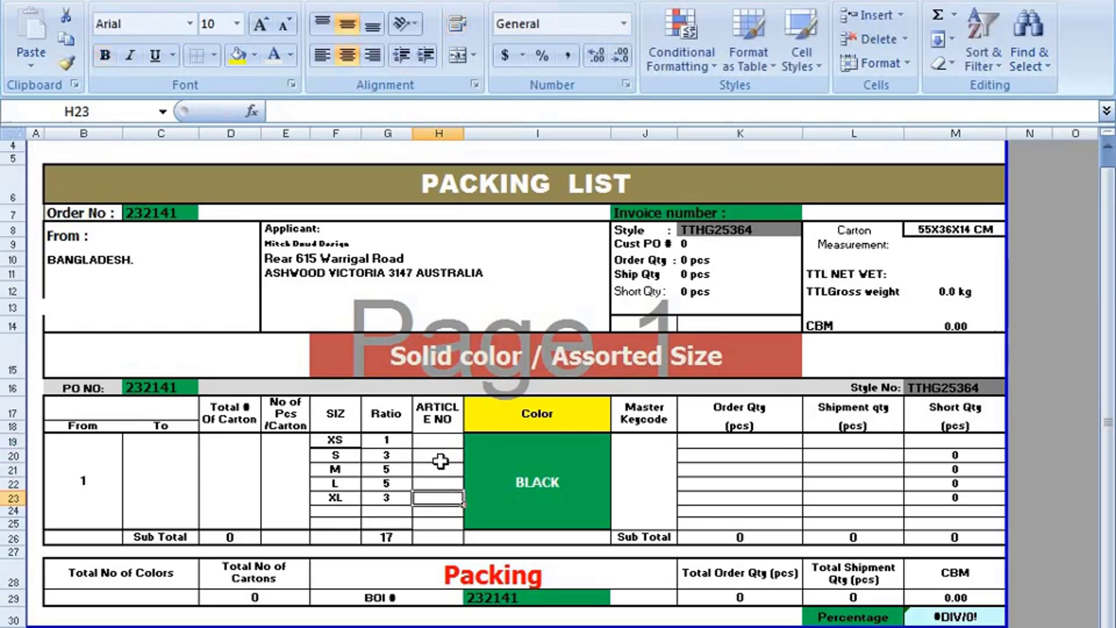
left_click(440, 443)
left_click(557, 456)
left_click(651, 463)
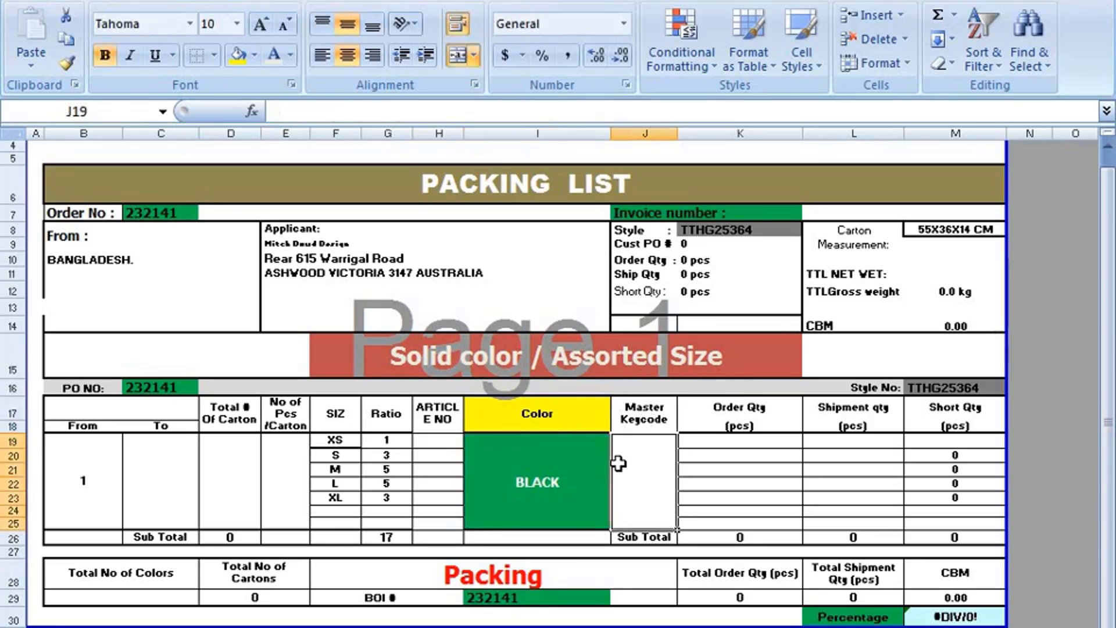
type("23654")
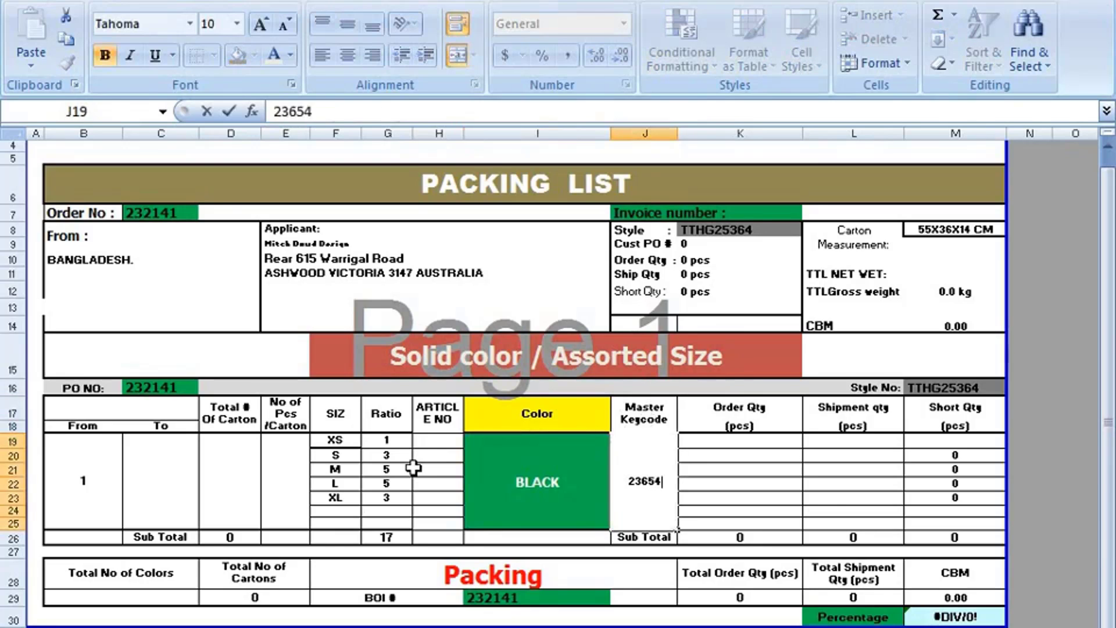
type("21,12345")
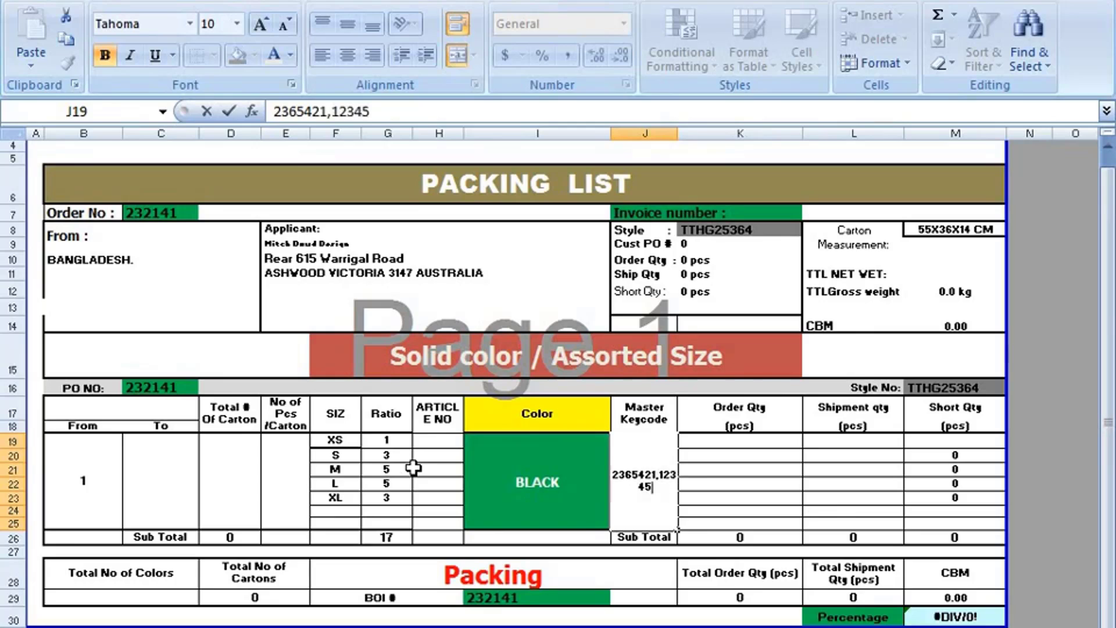
type("55,")
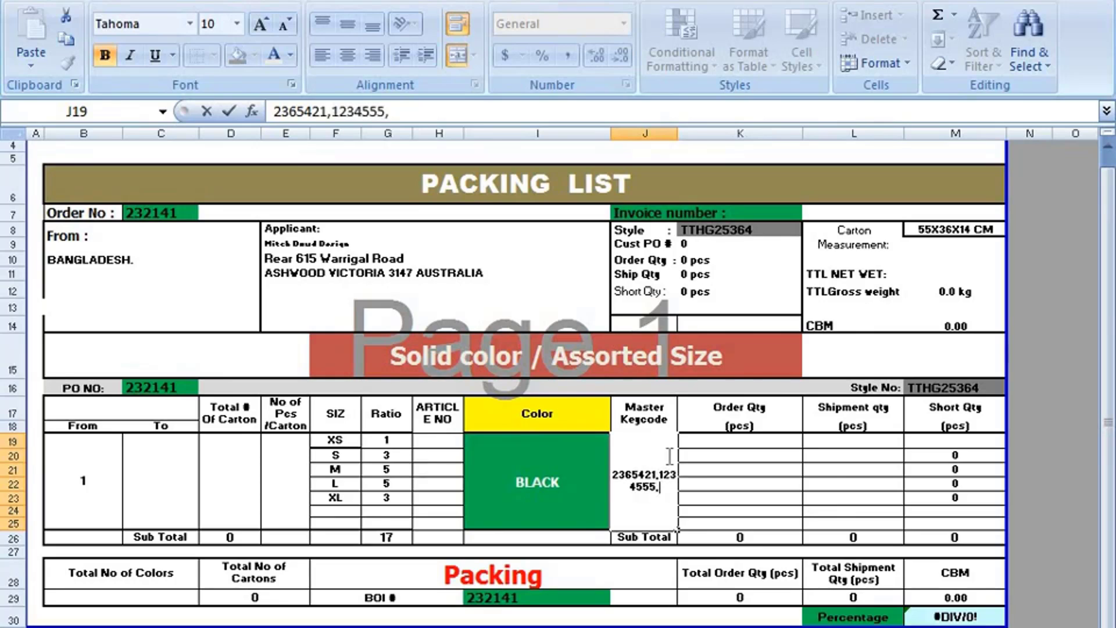
type("145847")
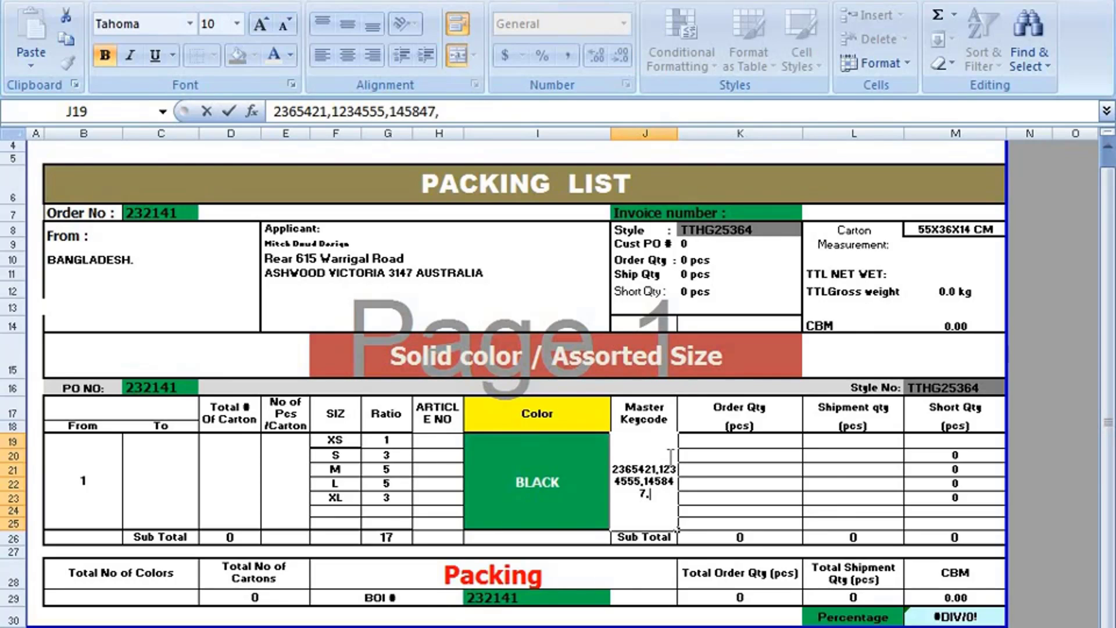
type(",445421")
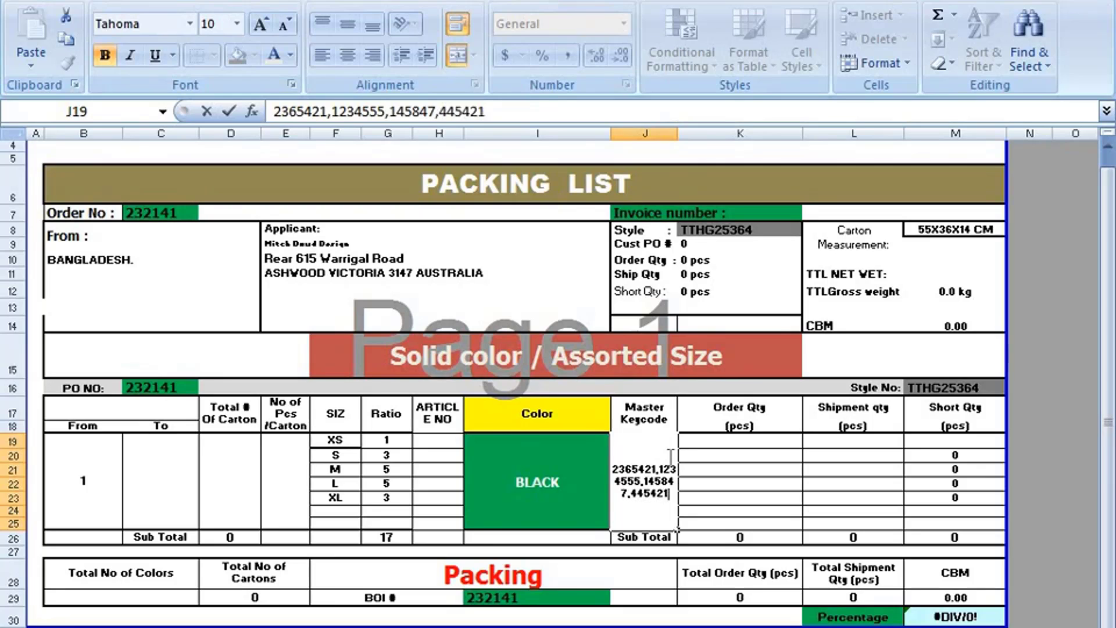
type(",")
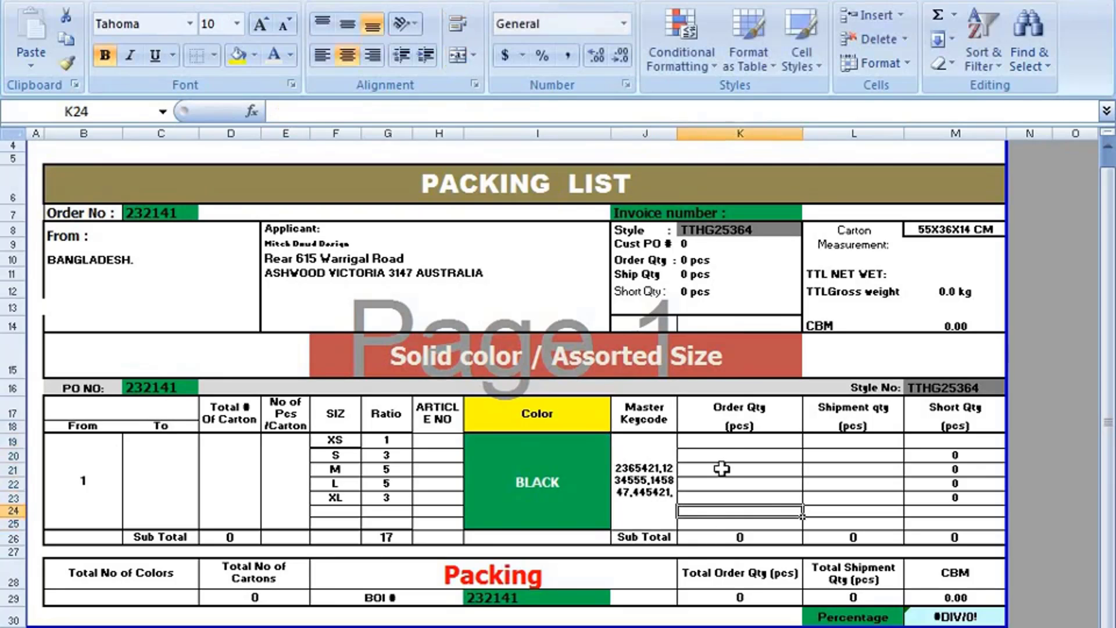
left_click(700, 511)
left_click(726, 448)
left_click(728, 468)
left_click(730, 498)
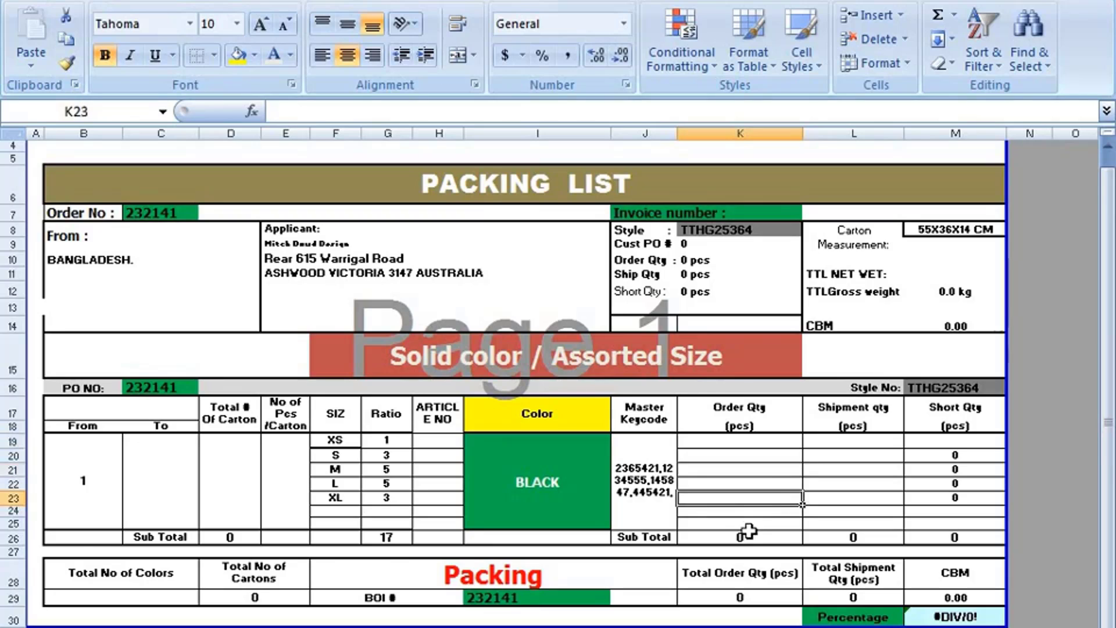
left_click(746, 535)
left_click(742, 485)
left_click_drag(740, 444, 740, 491)
left_click(739, 488)
left_click(747, 423)
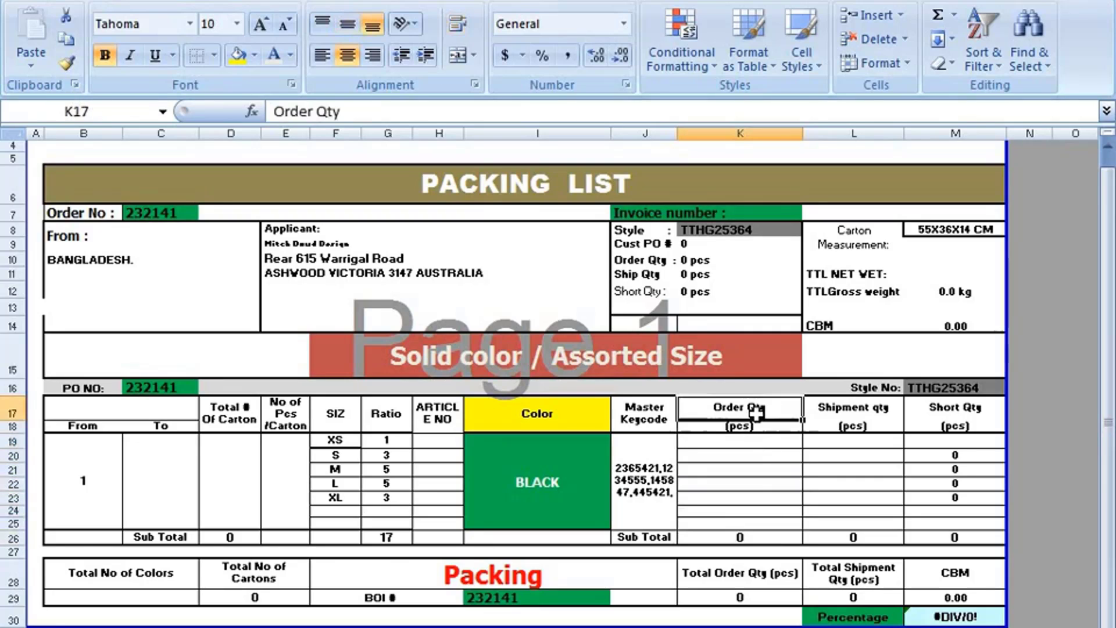
left_click(740, 426)
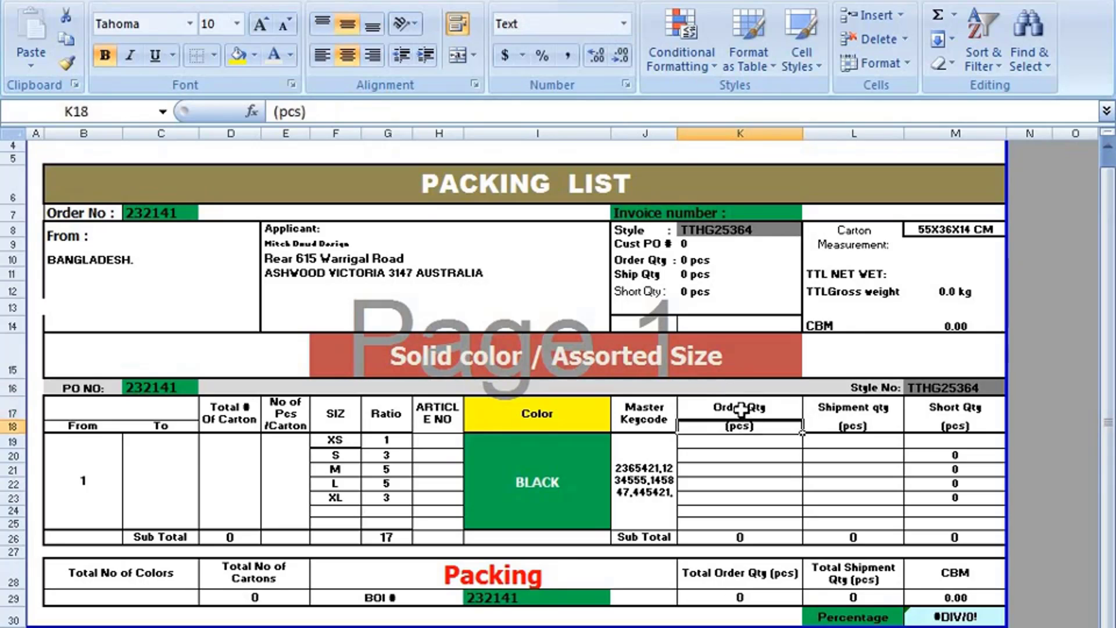
left_click(741, 414)
left_click(741, 426)
left_click(741, 415)
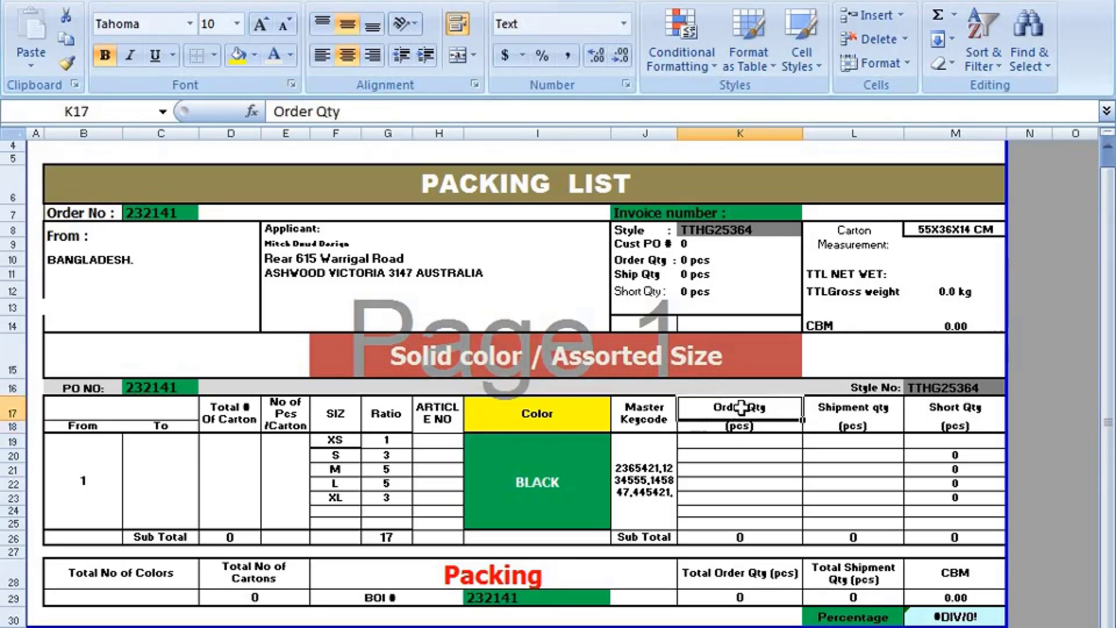
left_click(746, 439)
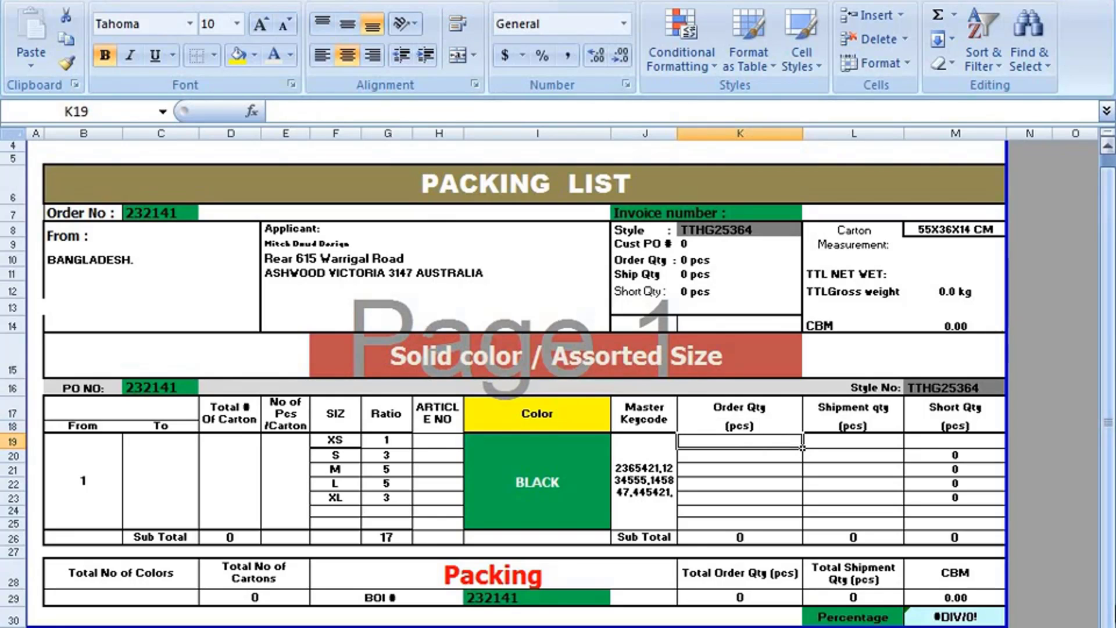
- Enter an Order Qty of 100 for each size XS–XL in K19:K23, totalling 500 pcs
type("100")
key("Return")
type("1")
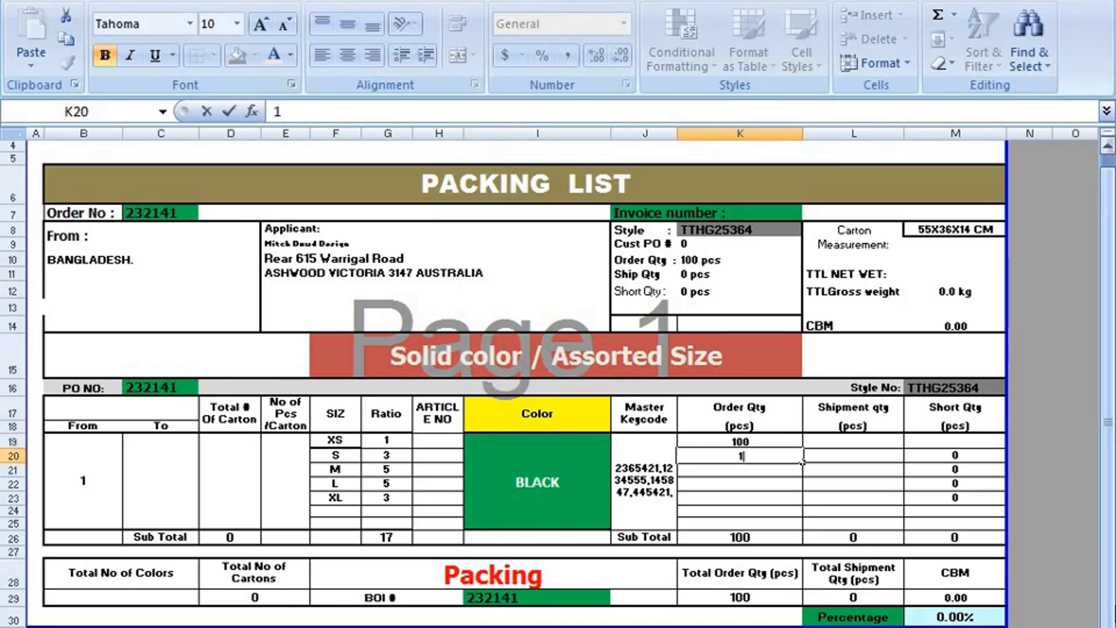
type("00")
key("Return")
type("1")
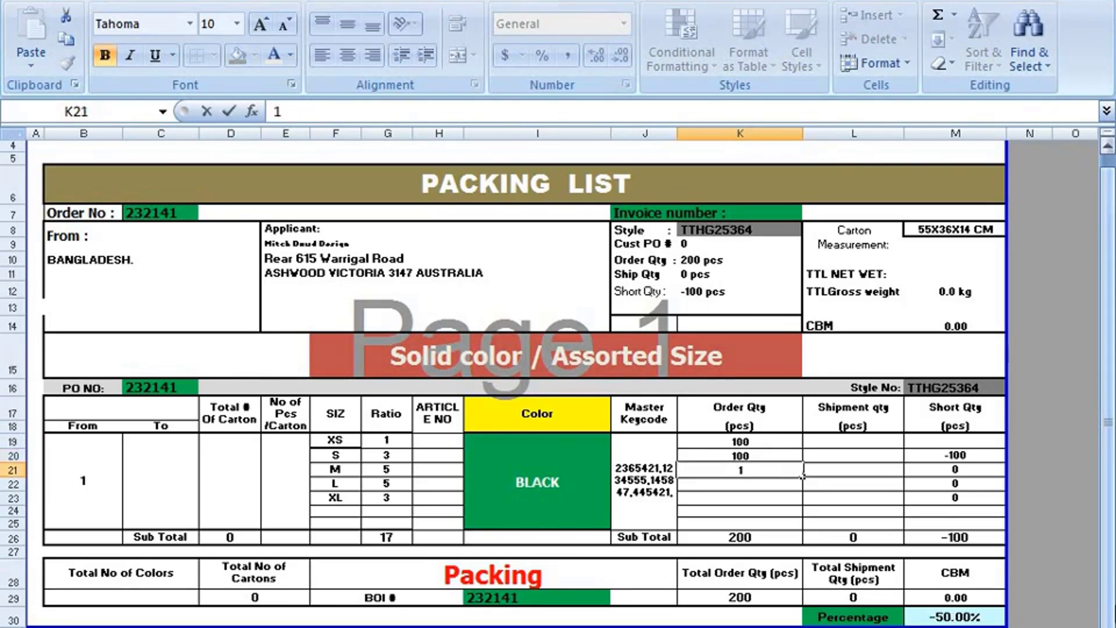
type("00")
key("Return")
type("1")
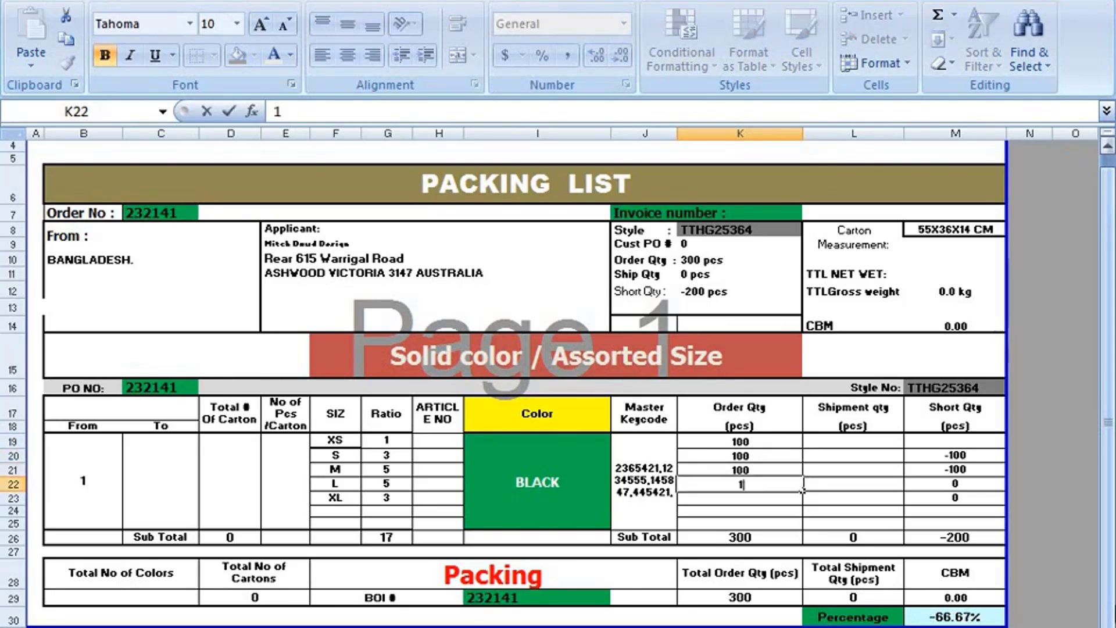
key("Return")
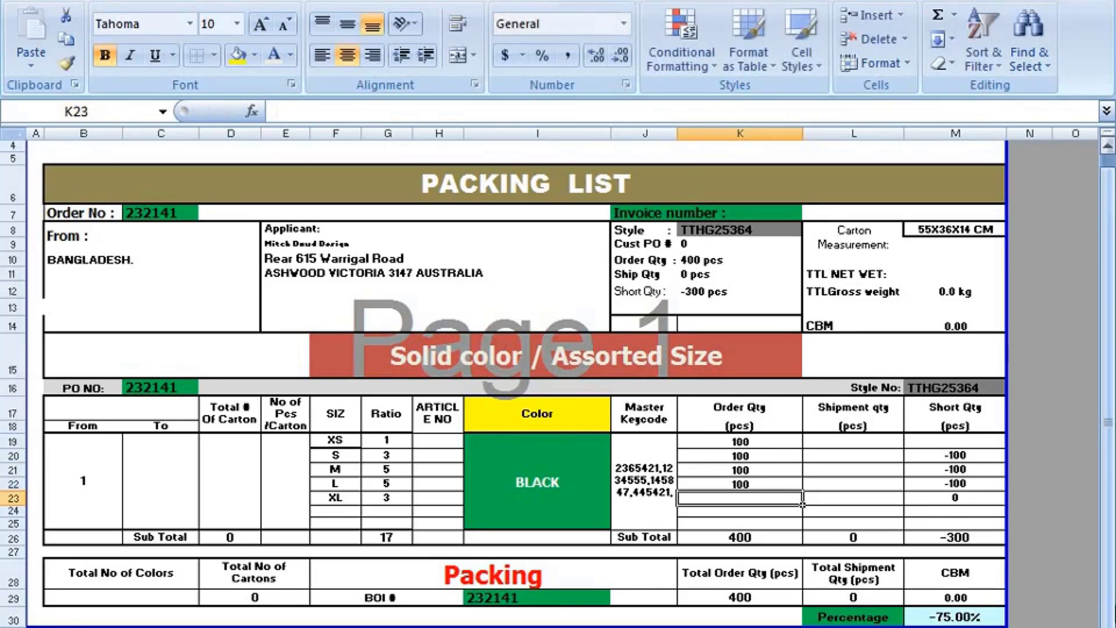
type("100")
key("Return")
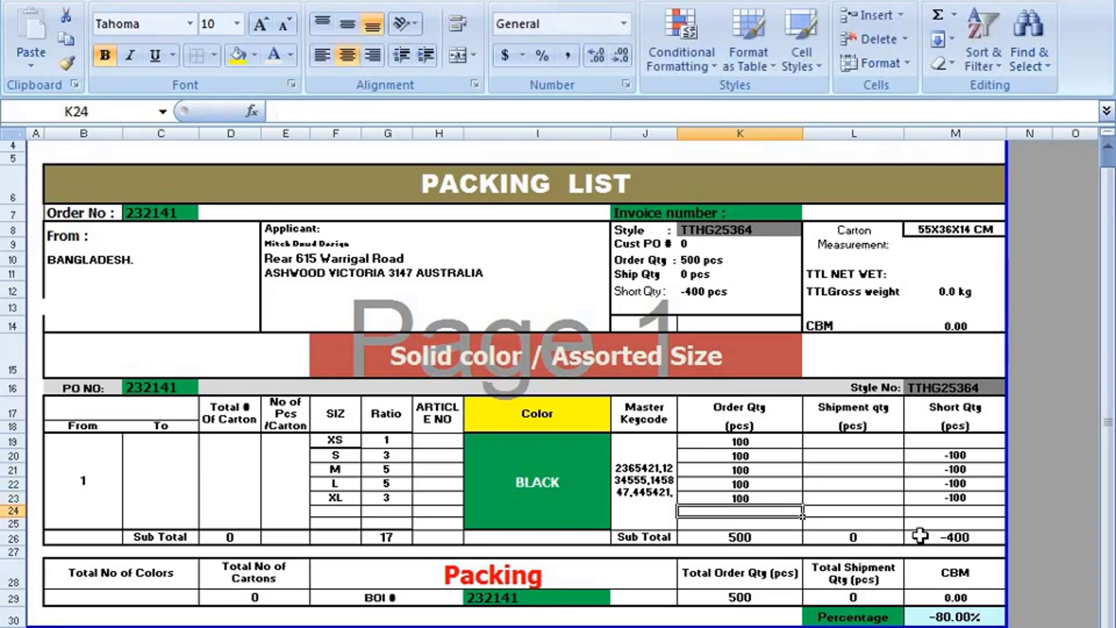
- Enter 100 in XS Short Qty cell M19 (short total -300), then reopen it for editing
left_click(940, 441)
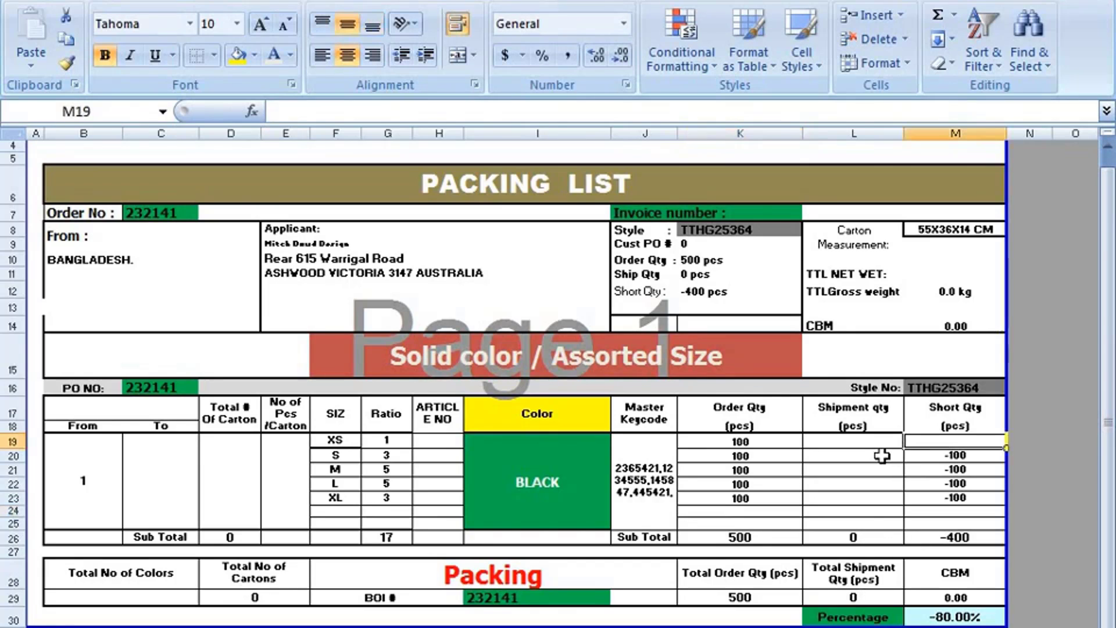
type("100")
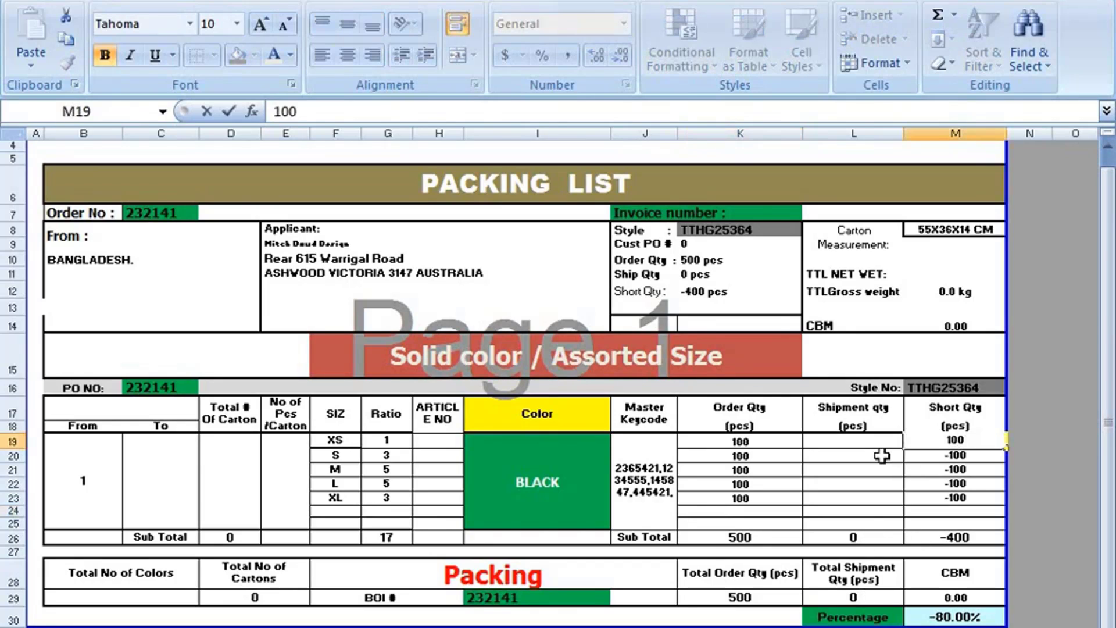
left_click(1055, 525)
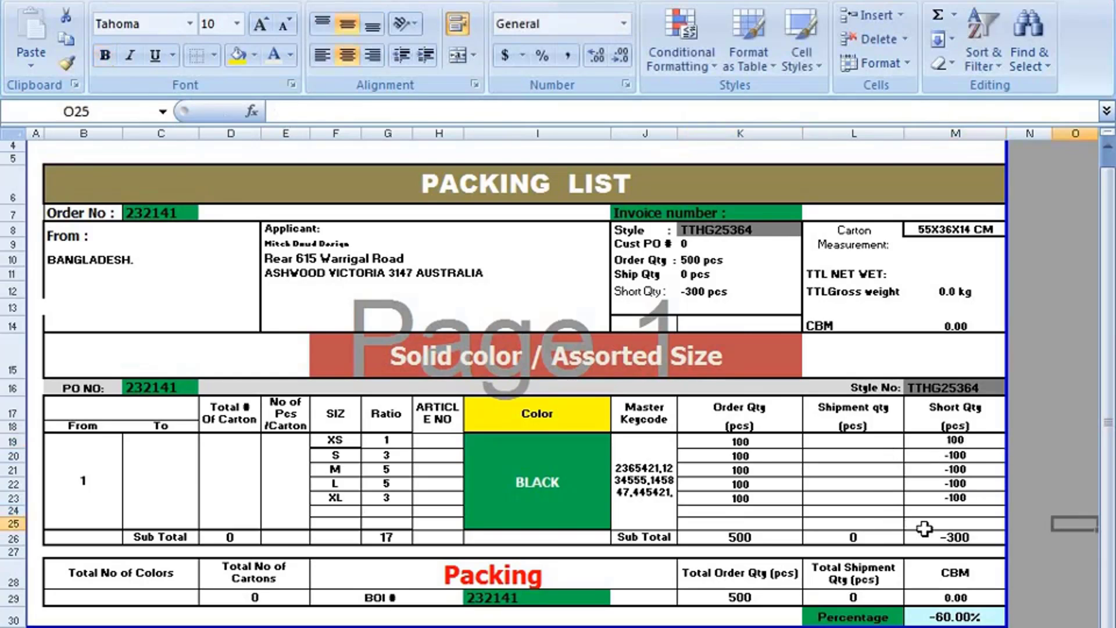
left_click(953, 440)
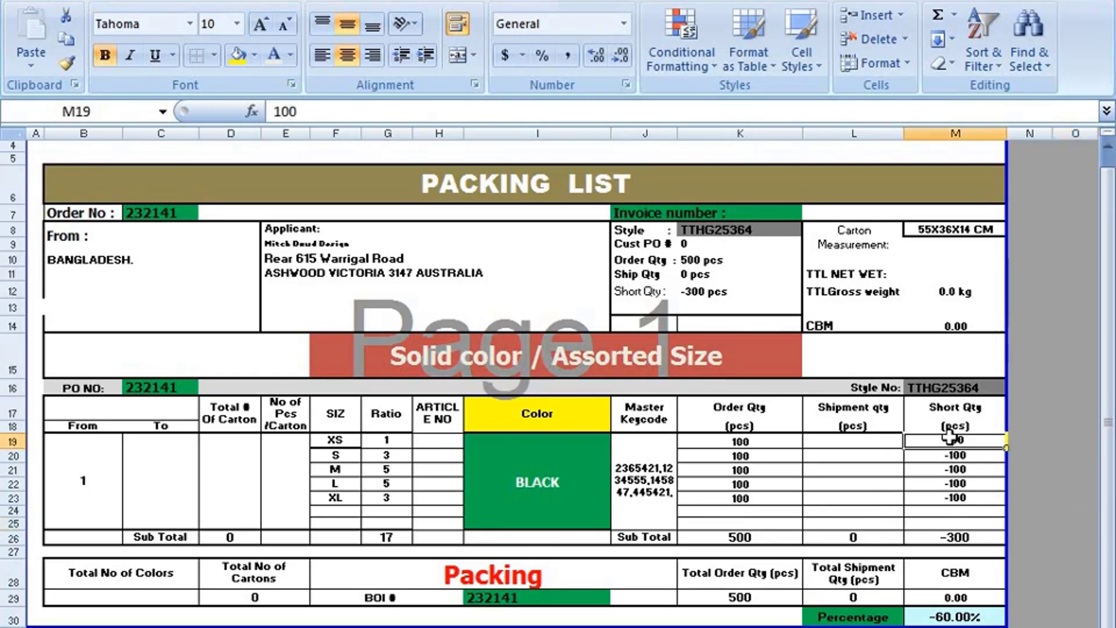
double_click(950, 437)
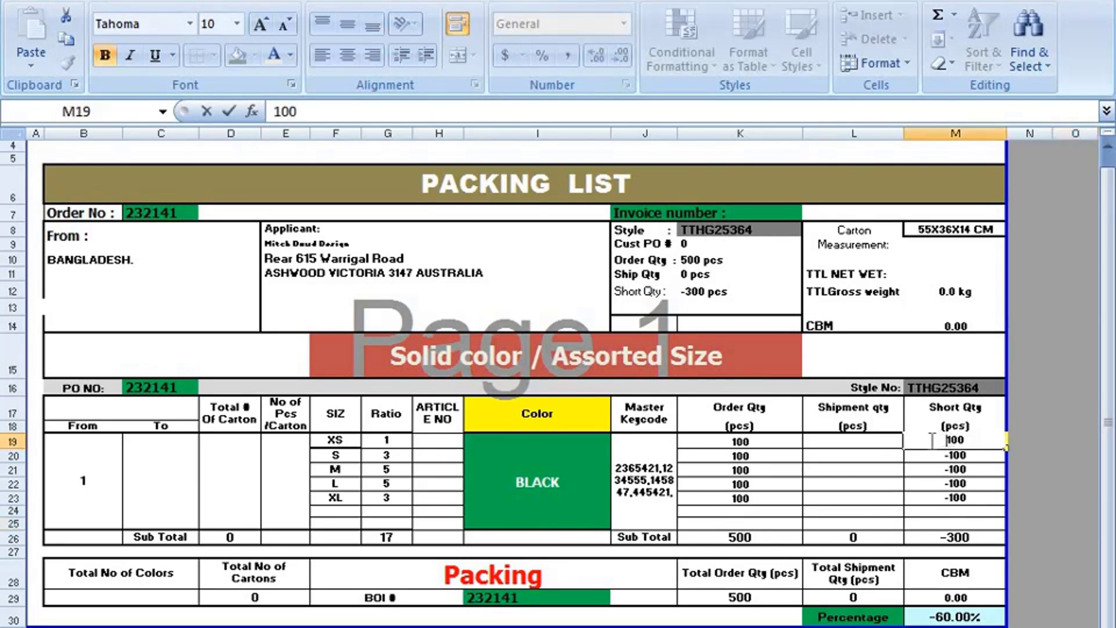